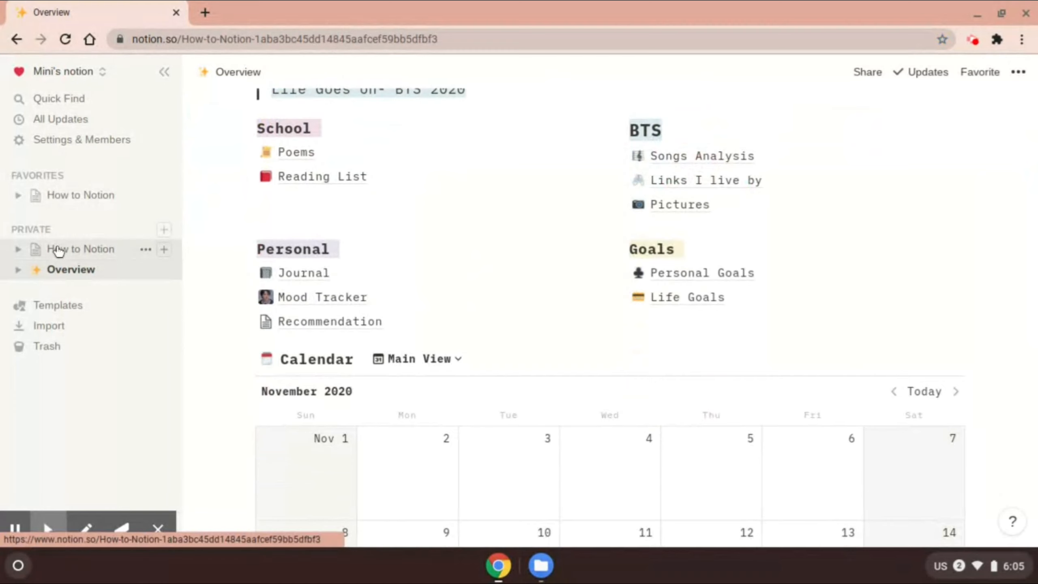
Open the How to Notion page and give it the blue freezing-face emoji as its icon
click(71, 270)
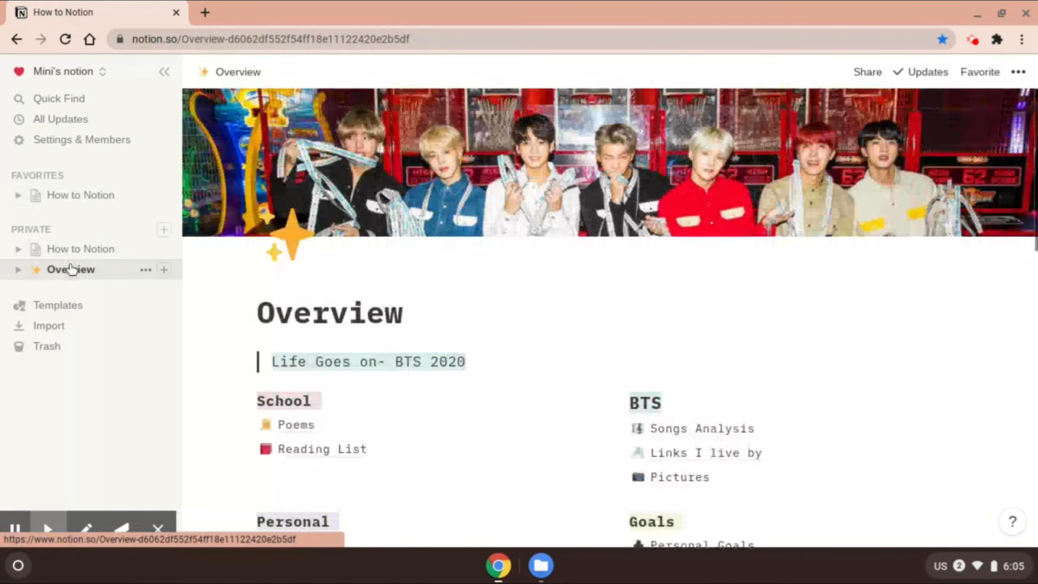
click(105, 249)
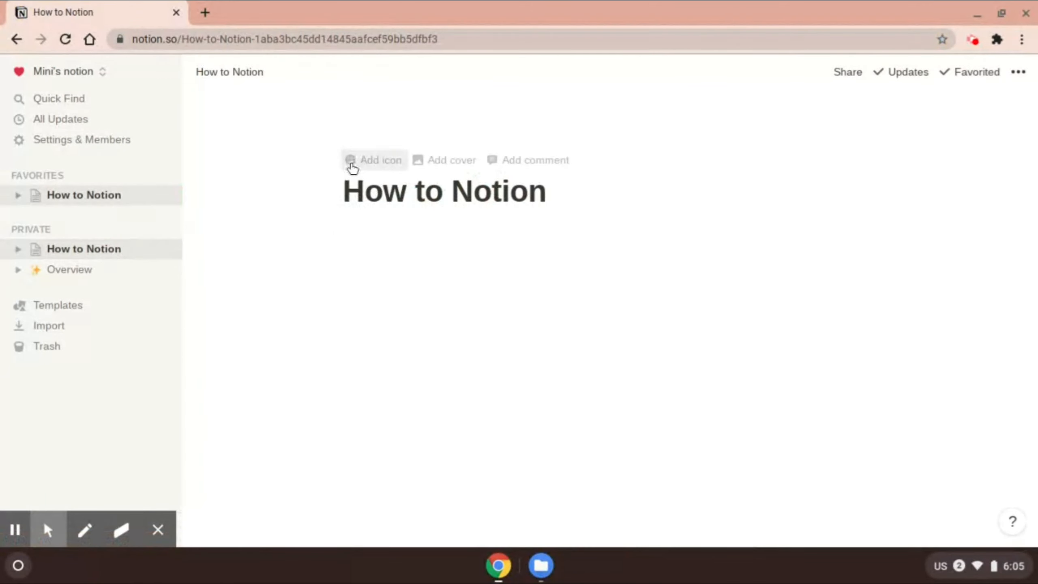
click(352, 165)
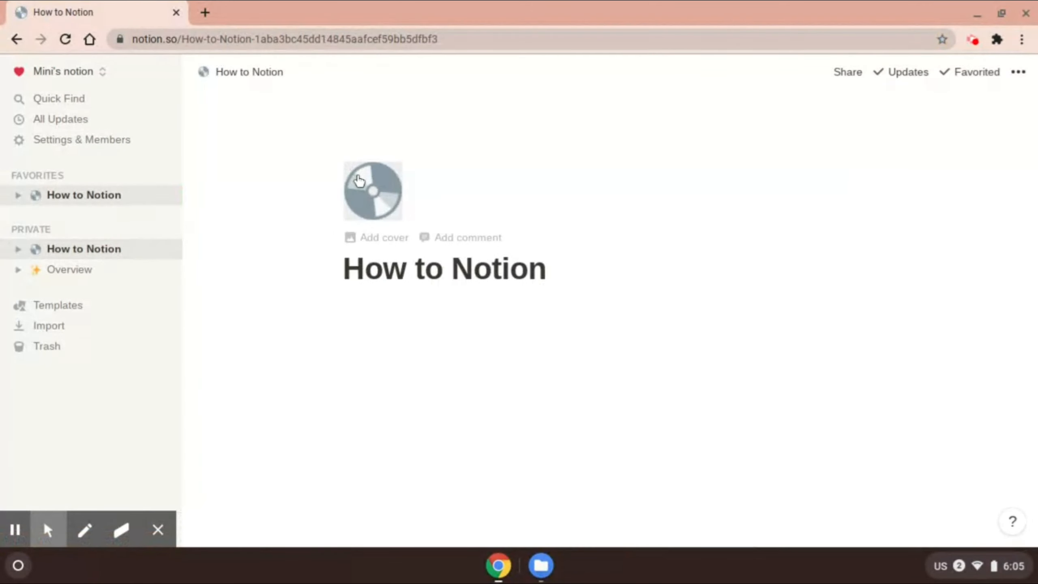
click(359, 181)
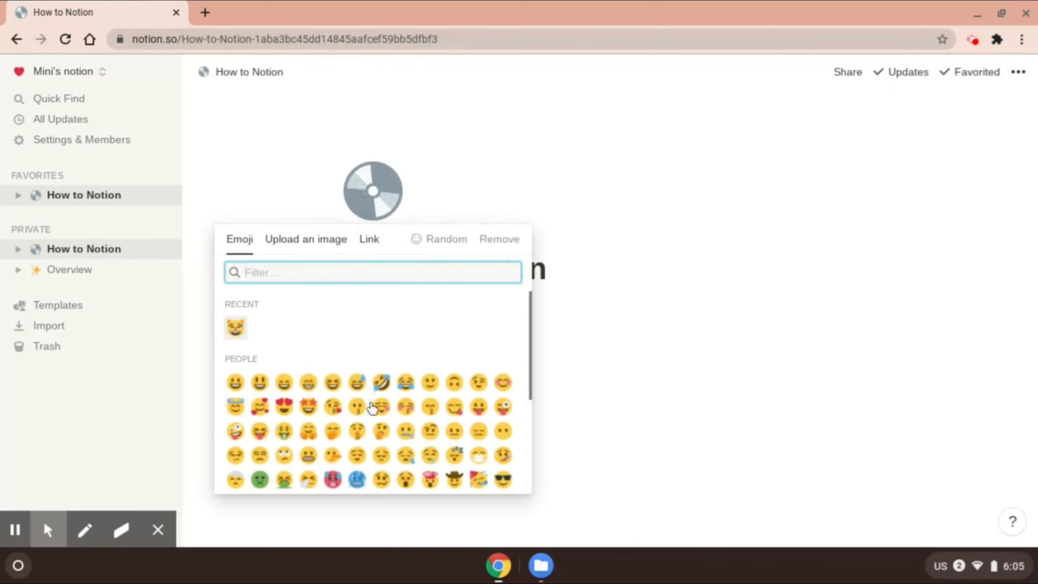
scroll(371, 407, down, 8)
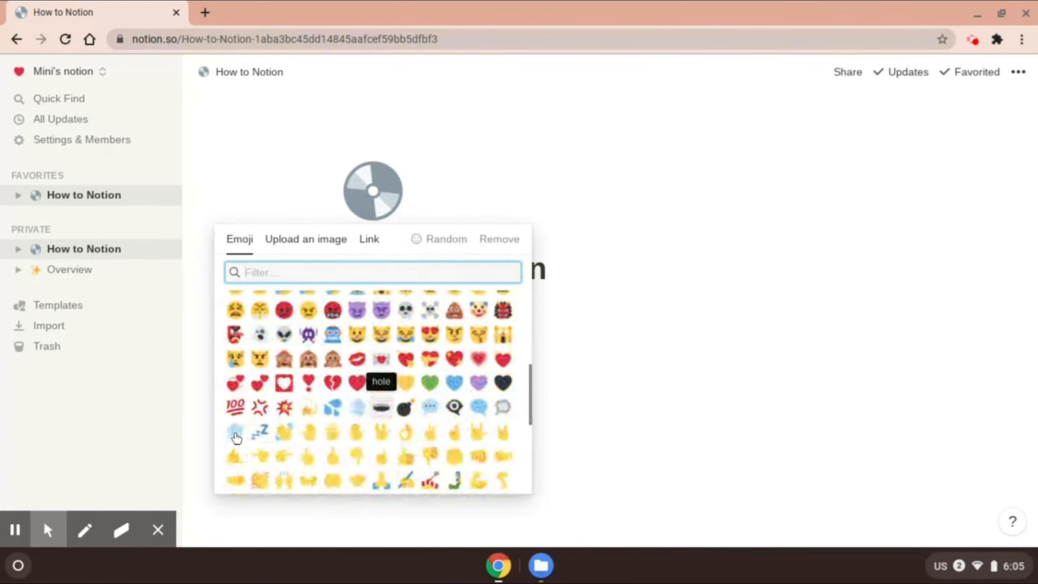
scroll(237, 438, down, 4)
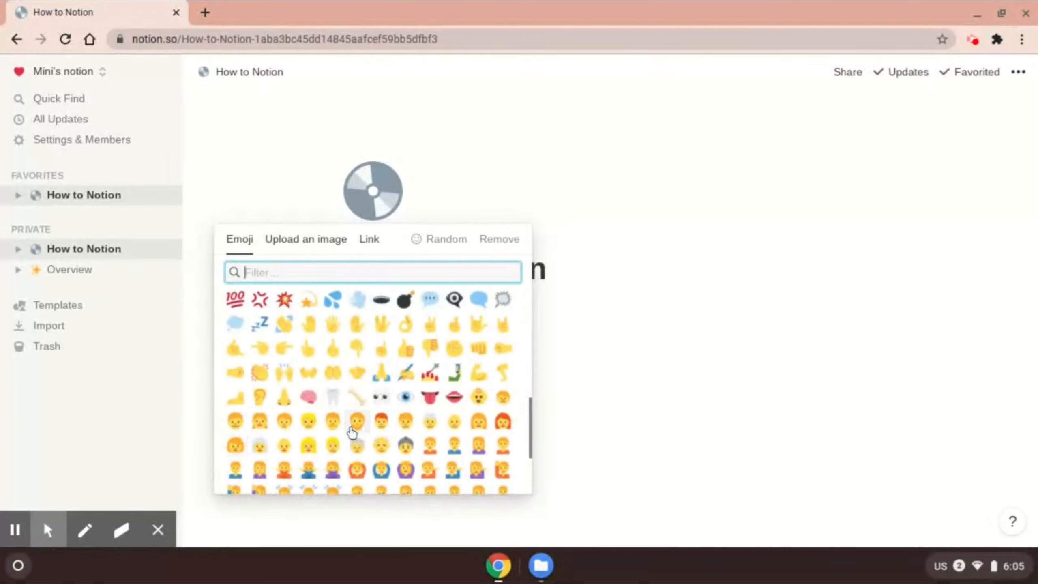
scroll(352, 432, down, 2)
scroll(352, 433, down, 3)
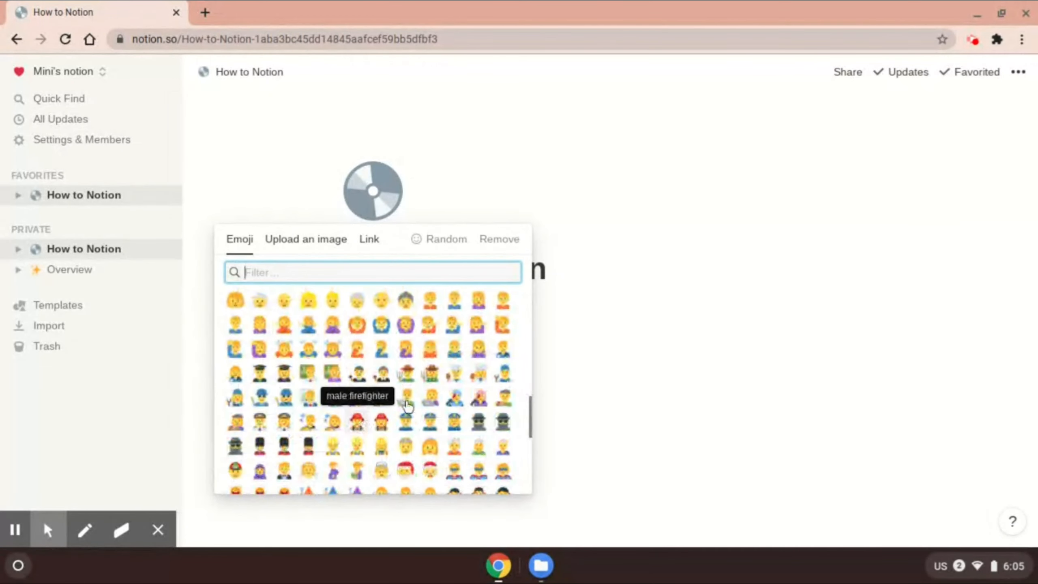
scroll(407, 407, up, 8)
scroll(407, 407, up, 3)
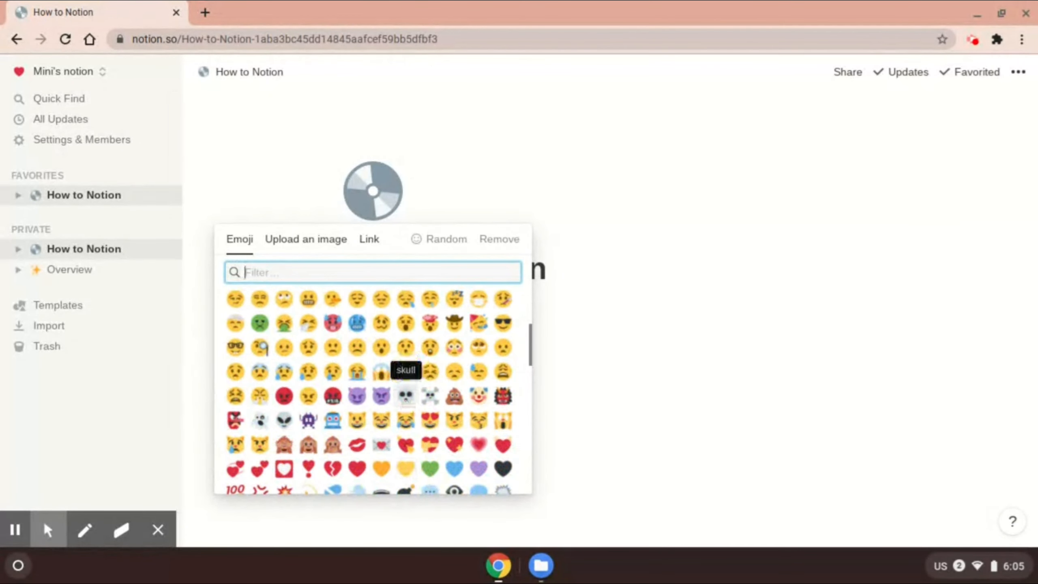
click(355, 330)
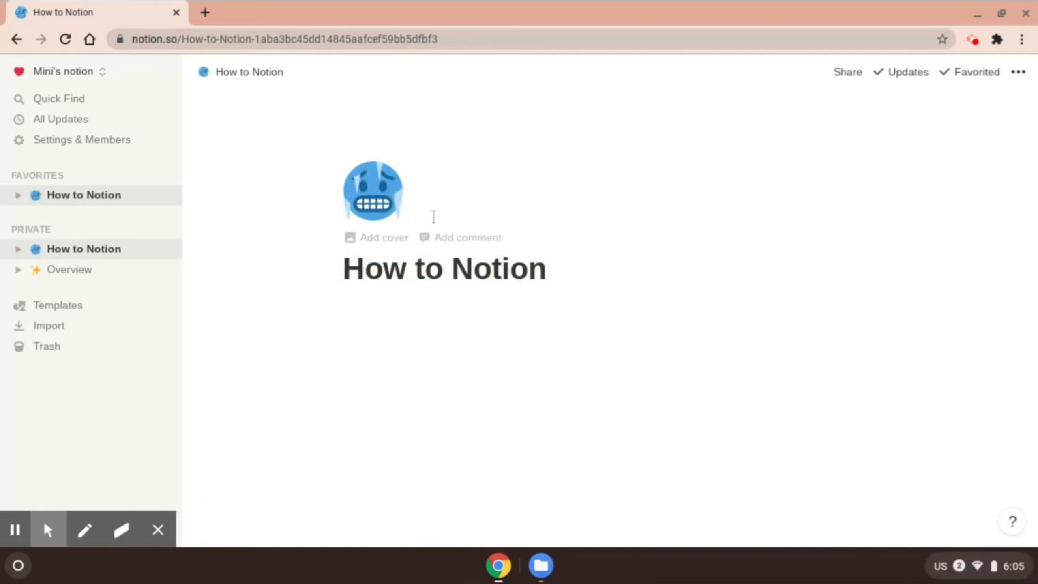
Add a cover to the How to Notion page using the NASA archive image of an astronaut floating above blue Earth
click(382, 238)
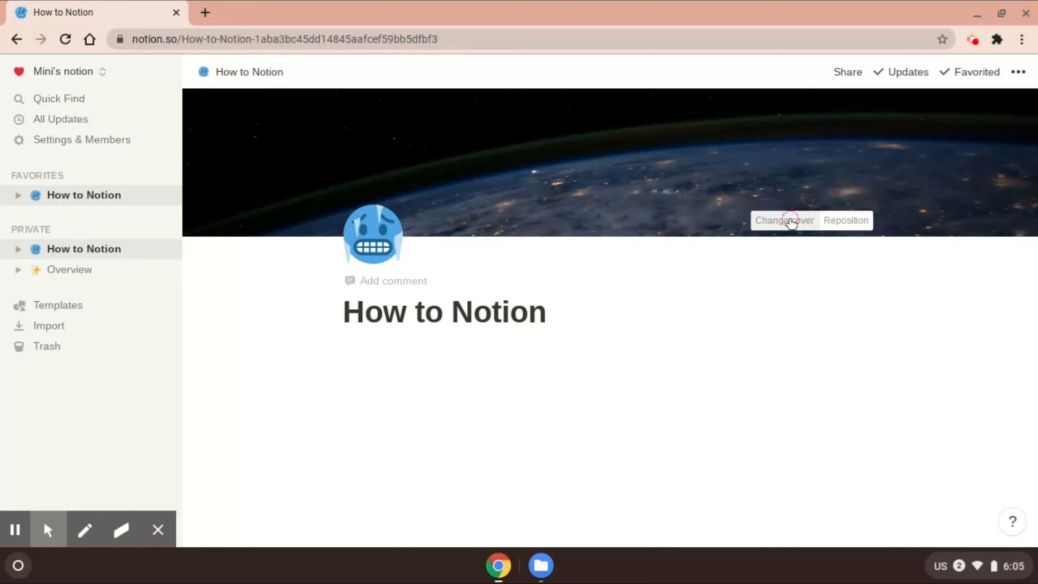
click(791, 223)
scroll(737, 442, down, 2)
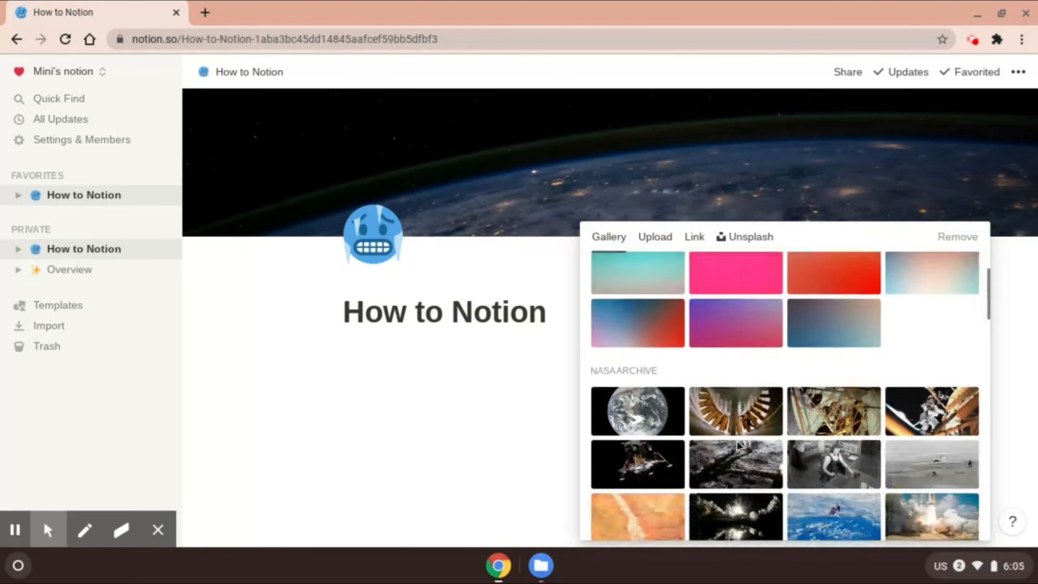
scroll(738, 444, down, 3)
click(815, 415)
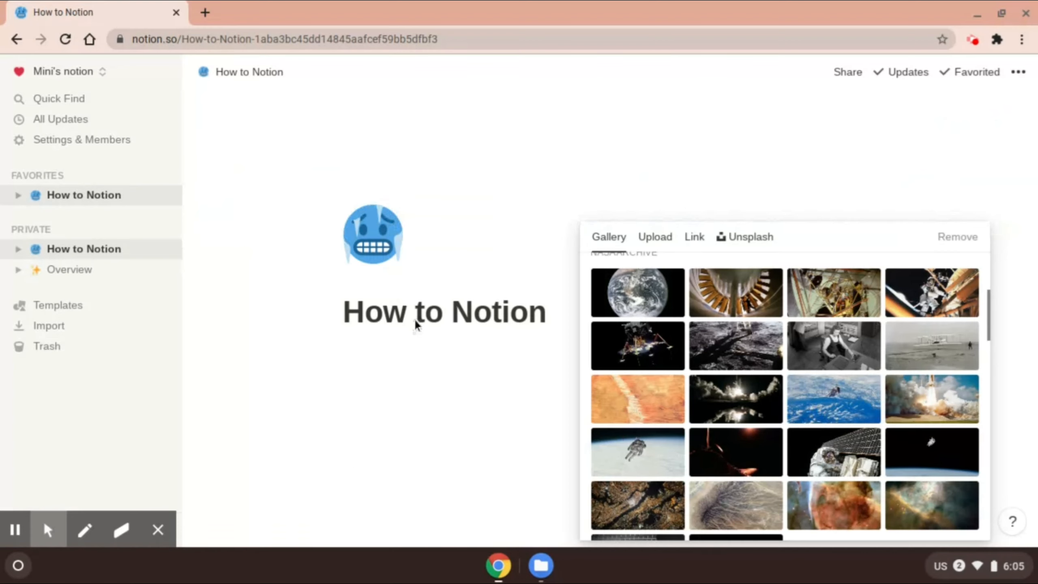
click(240, 399)
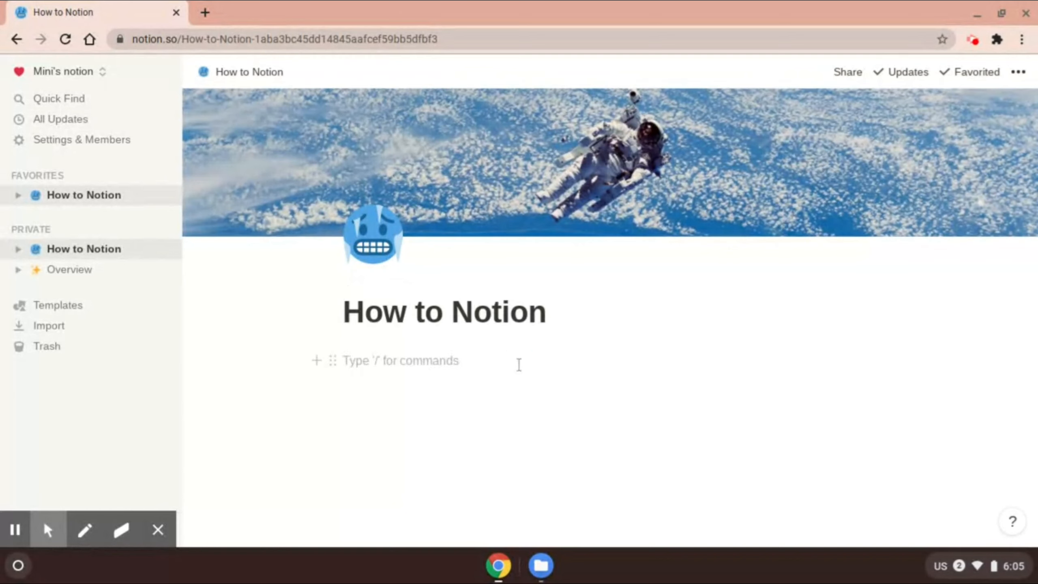
Insert a Heading 1 block reading "School" below the page title
text(/)
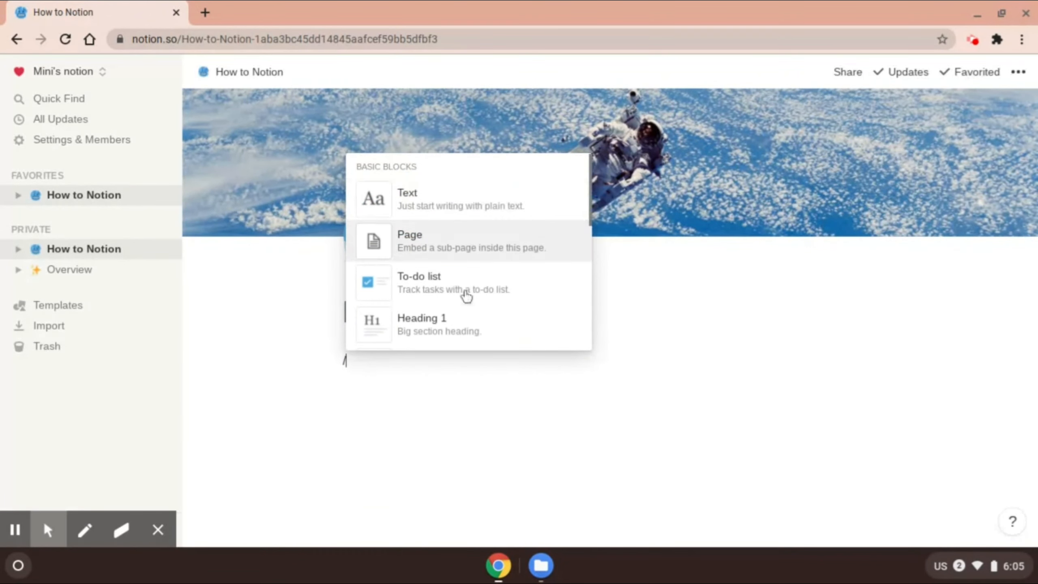
scroll(456, 318, down, 3)
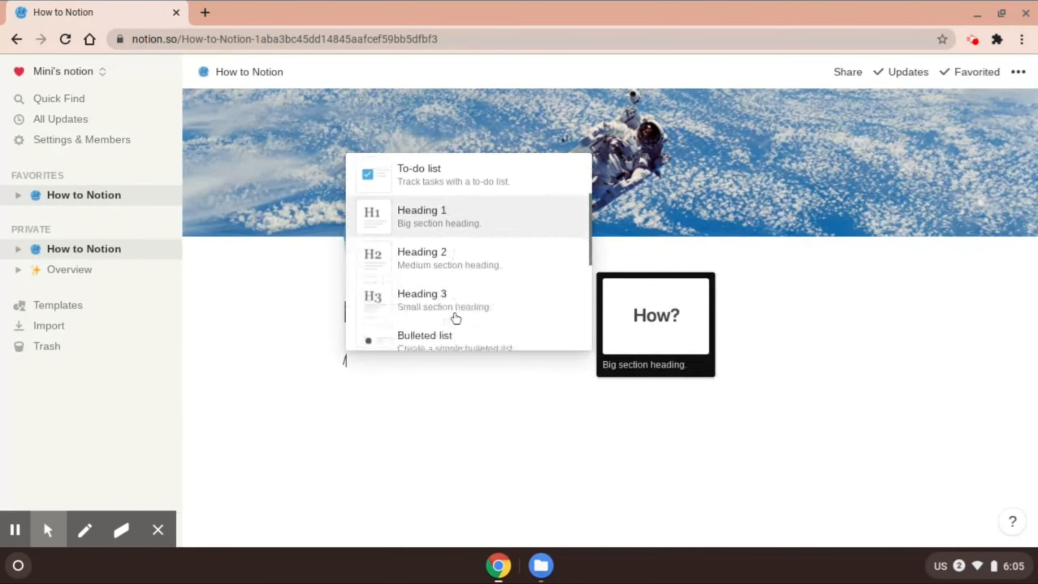
click(444, 195)
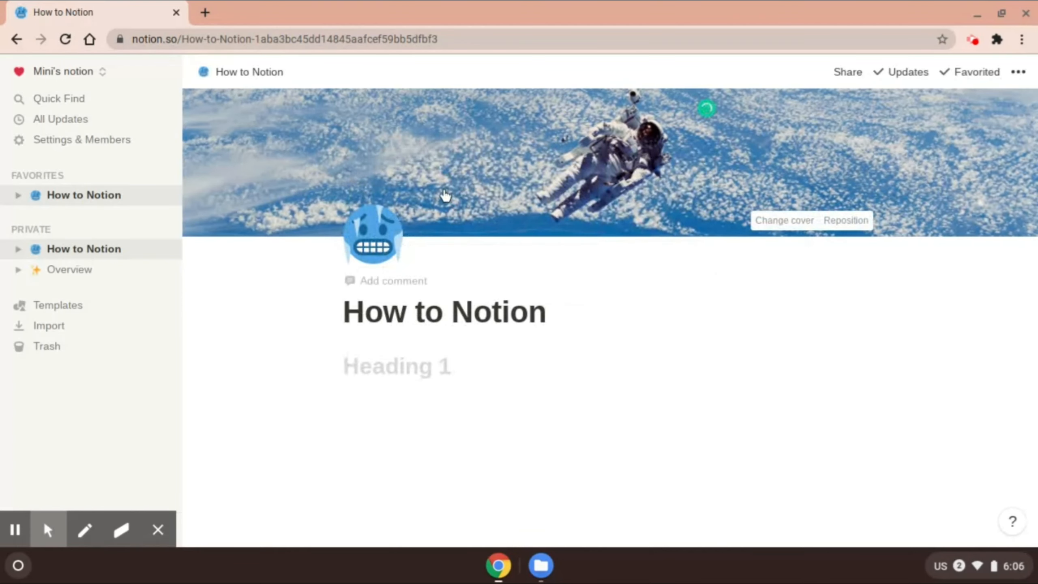
text(School)
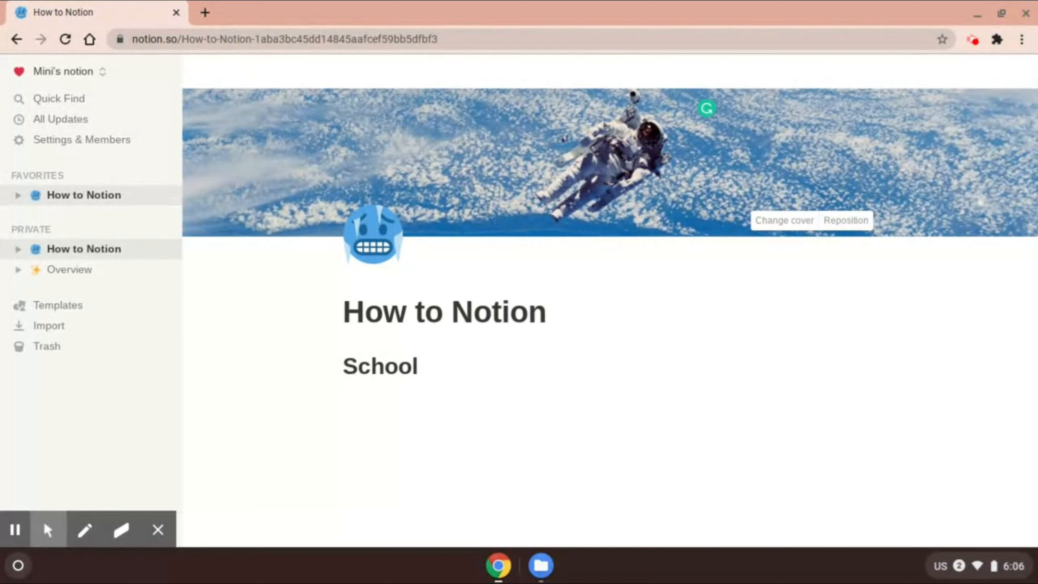
Embed a sub-page under the School heading and title it "Notes"
key(Return)
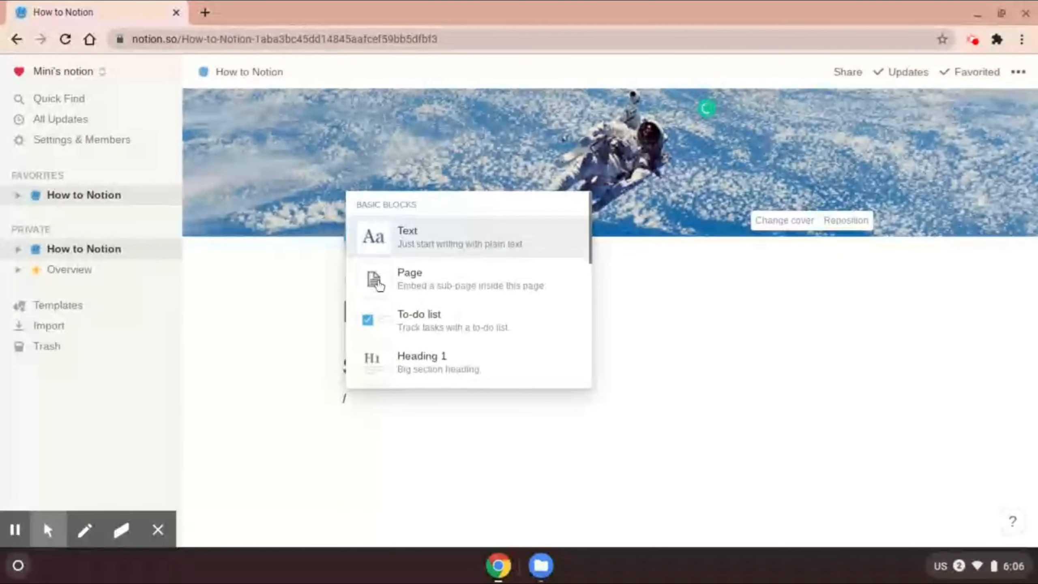
click(379, 285)
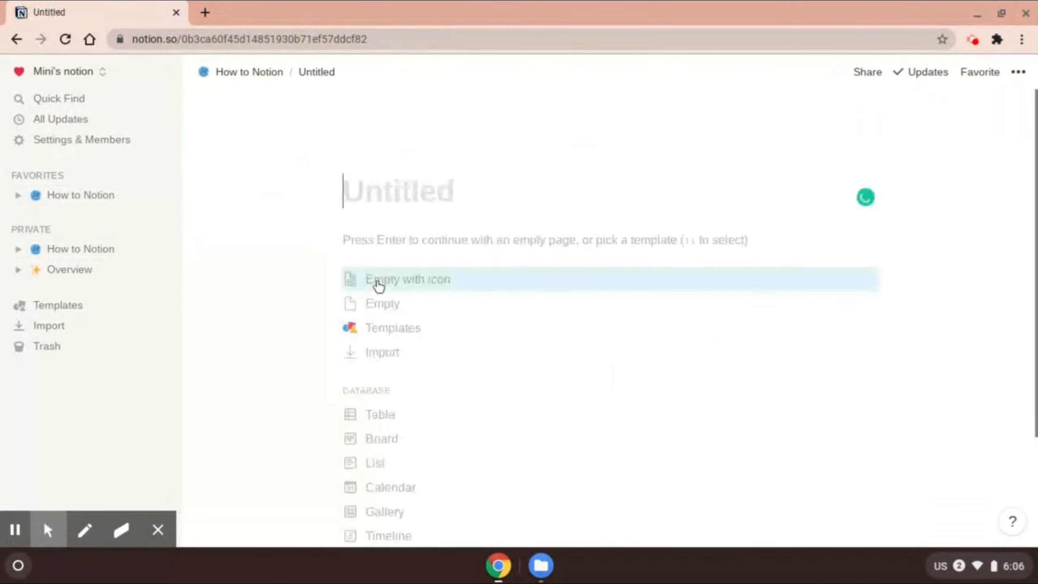
click(390, 194)
text(No)
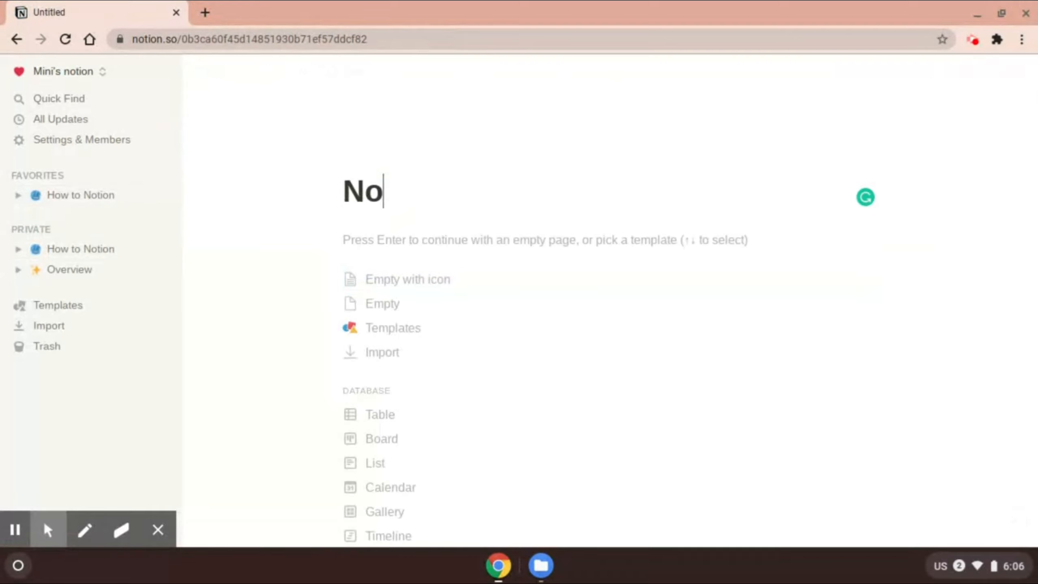
text(tes)
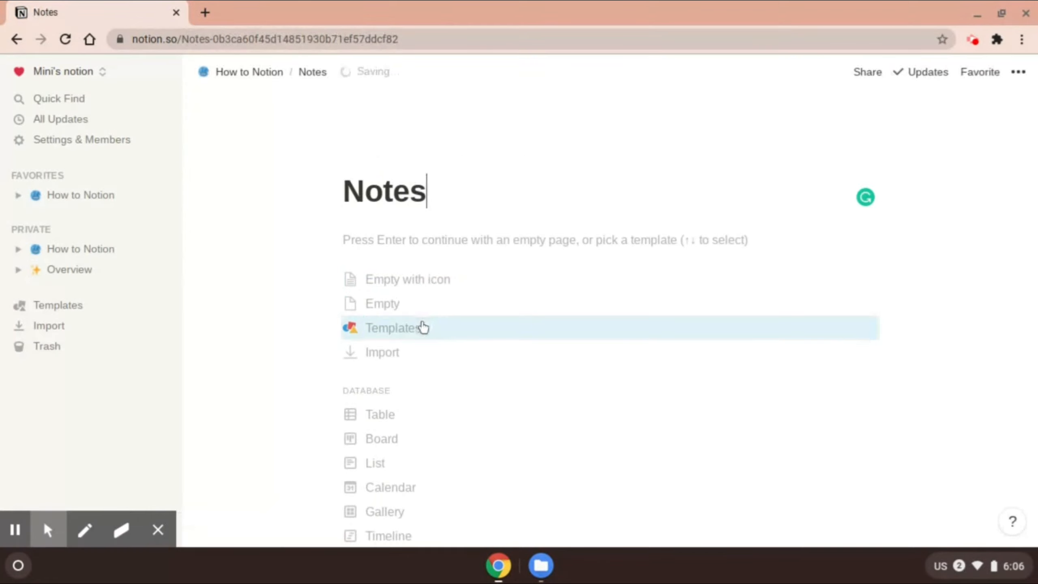
Browse the templates for the Notes page and examine the Reading List template's Media table, including its rows and far columns
click(423, 327)
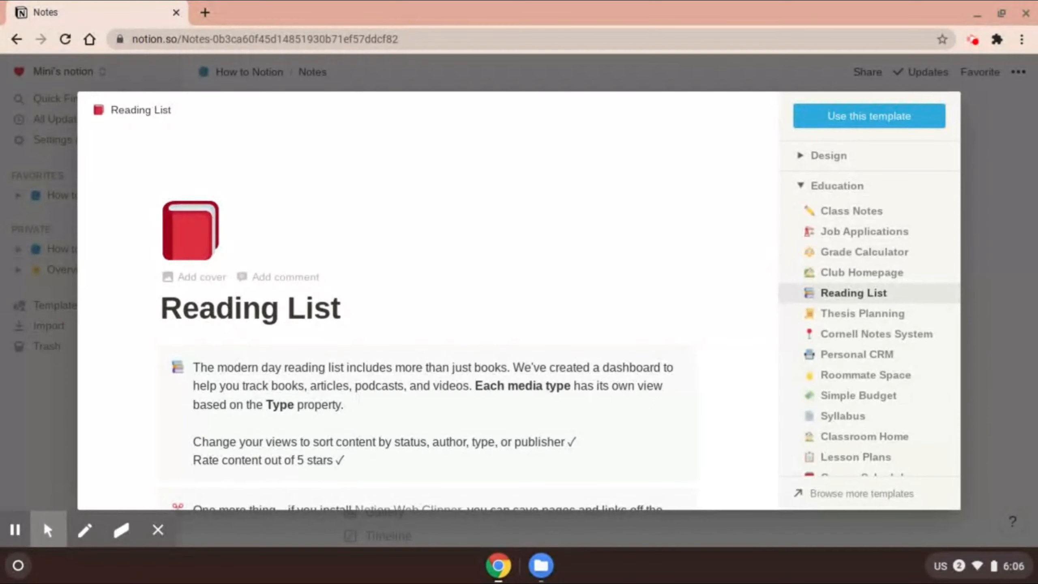
scroll(600, 252, down, 10)
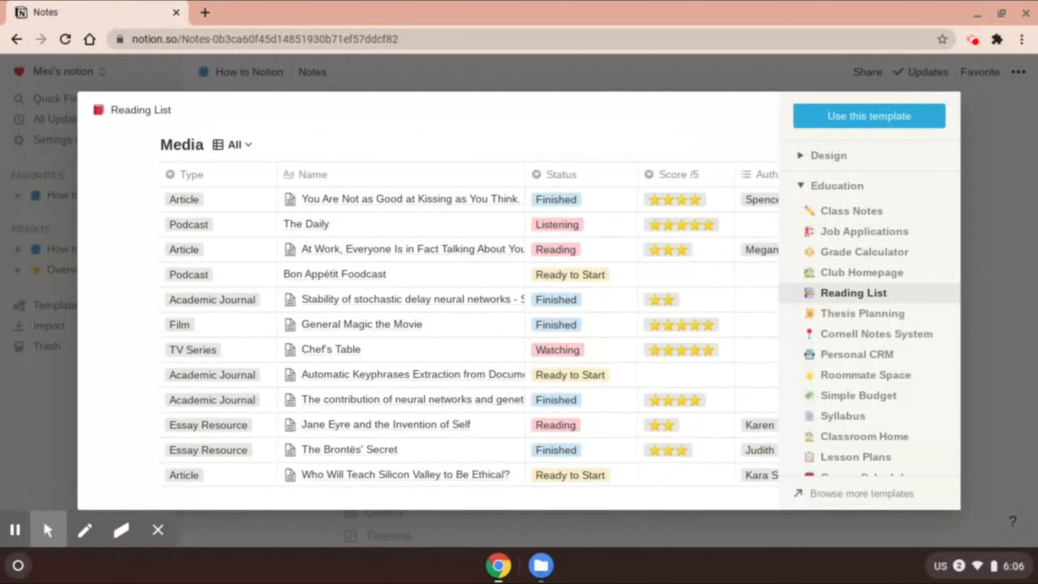
scroll(601, 252, down, 5)
scroll(601, 252, up, 3)
scroll(470, 306, up, 4)
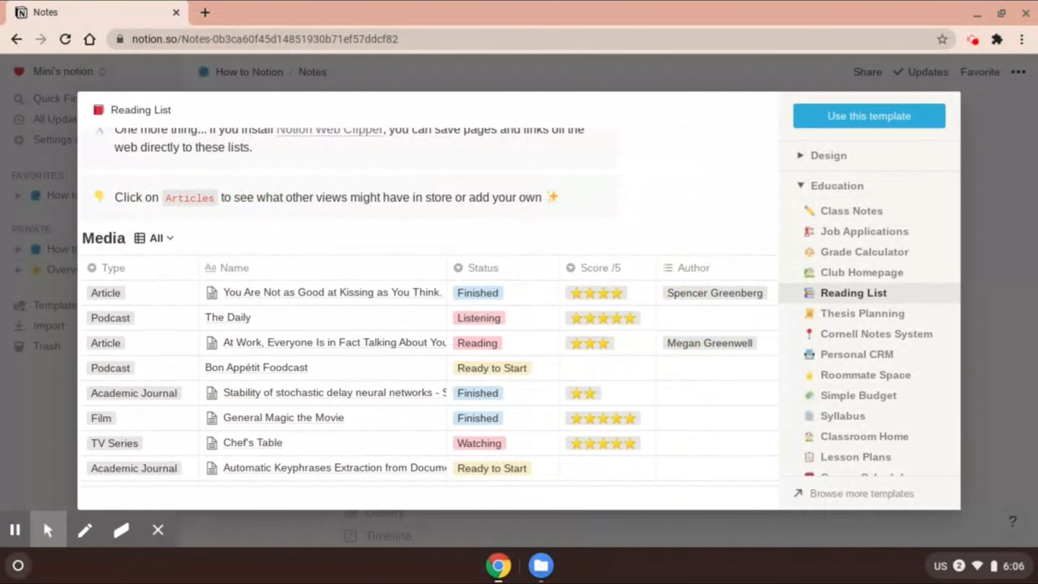
scroll(469, 306, down, 8)
scroll(470, 306, up, 4)
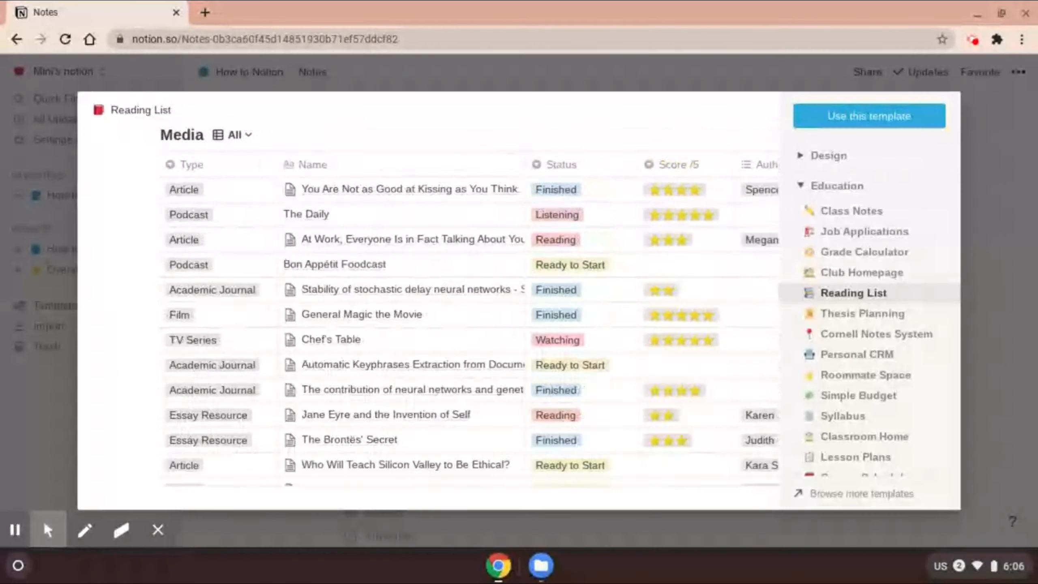
scroll(470, 307, up, 2)
scroll(470, 306, right, 10)
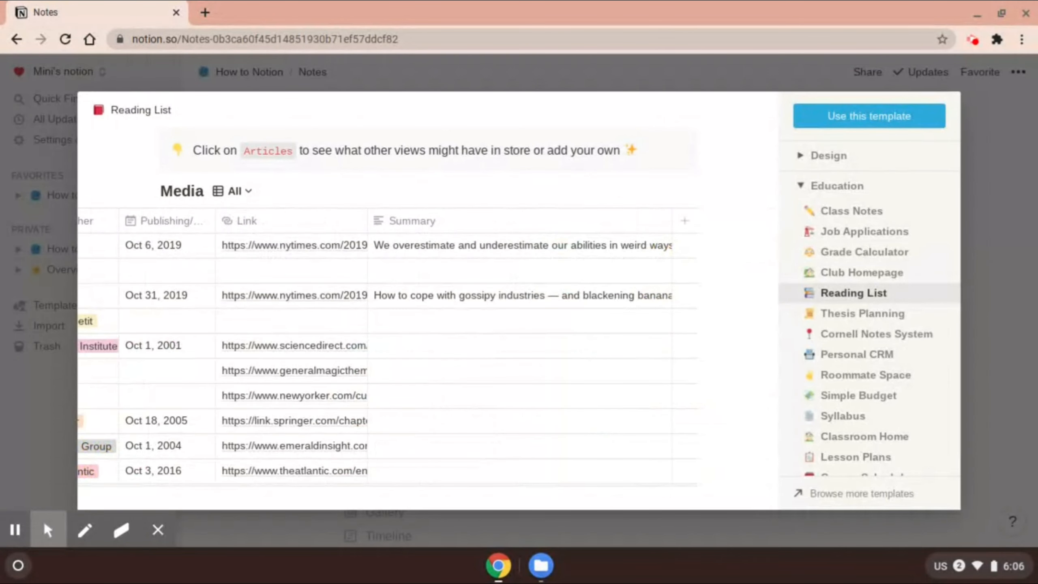
Preview the Class Notes template and read through its sample entry The Apportionment Problem
click(850, 217)
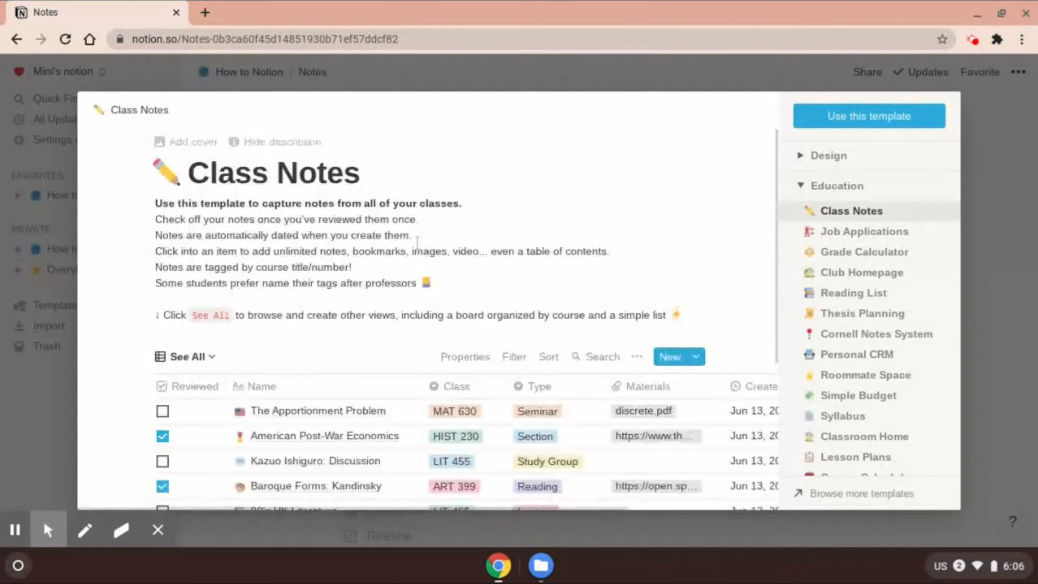
scroll(305, 350, down, 5)
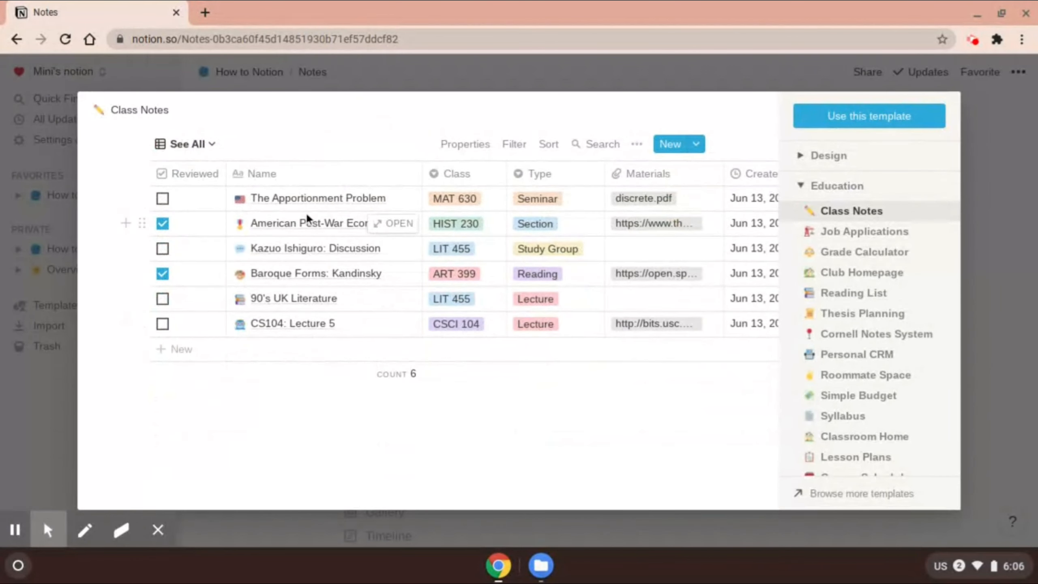
click(379, 200)
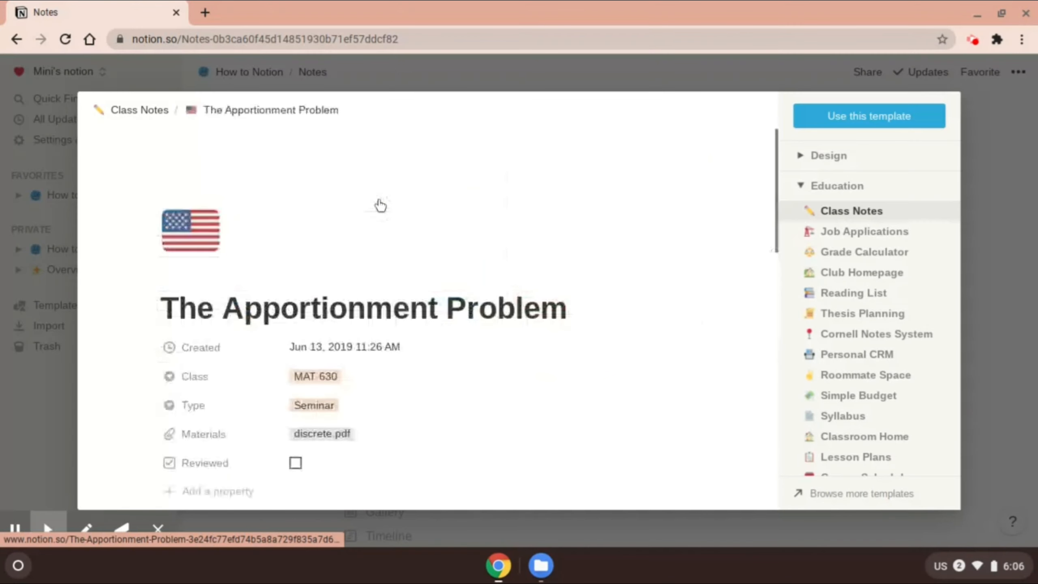
scroll(380, 204, down, 5)
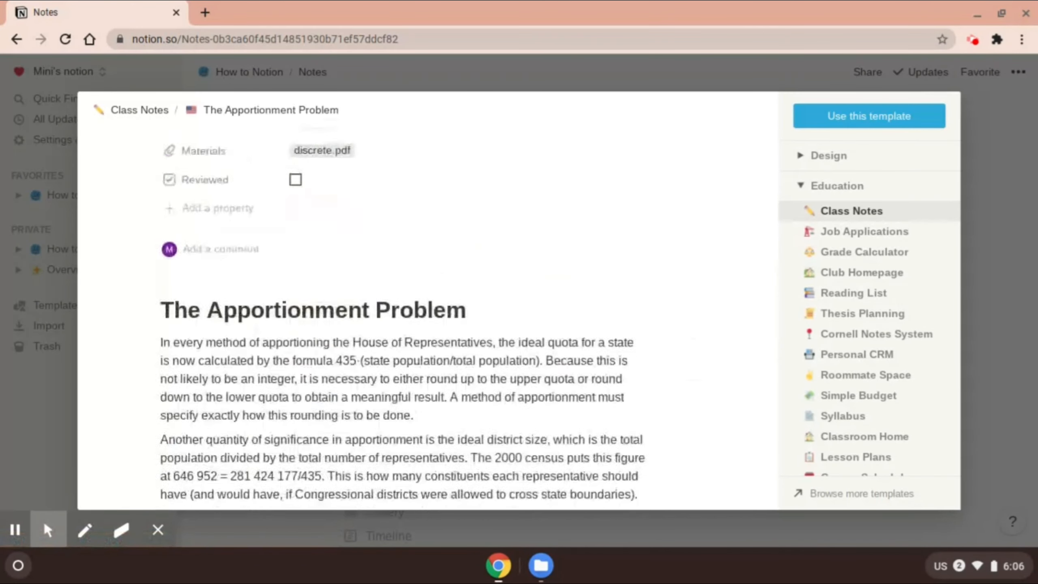
scroll(427, 303, down, 4)
scroll(428, 302, up, 7)
scroll(428, 303, up, 3)
Expand the Personal template category and examine the Task List template's board and its task cards
scroll(927, 304, down, 5)
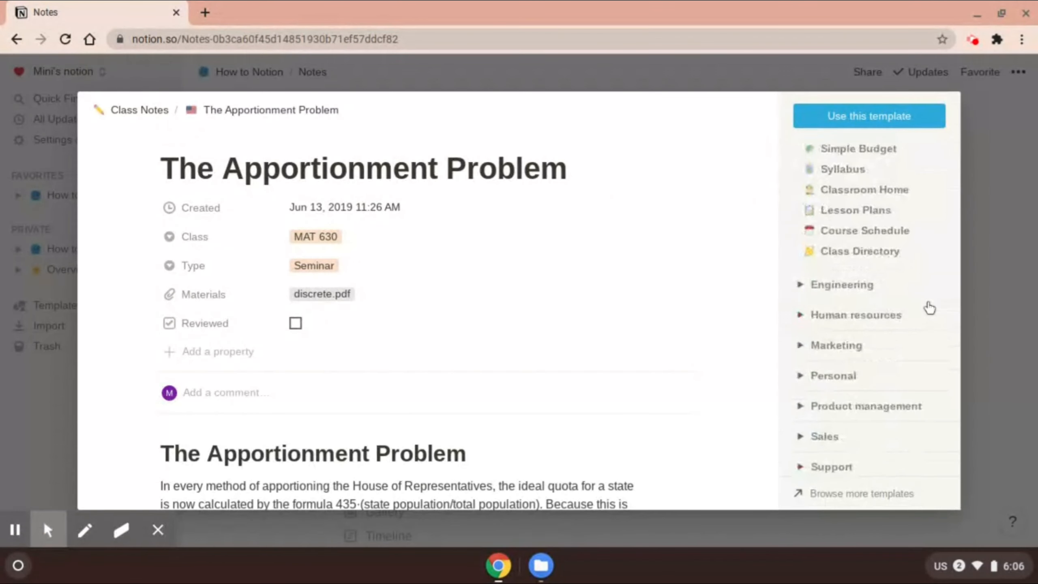
click(818, 379)
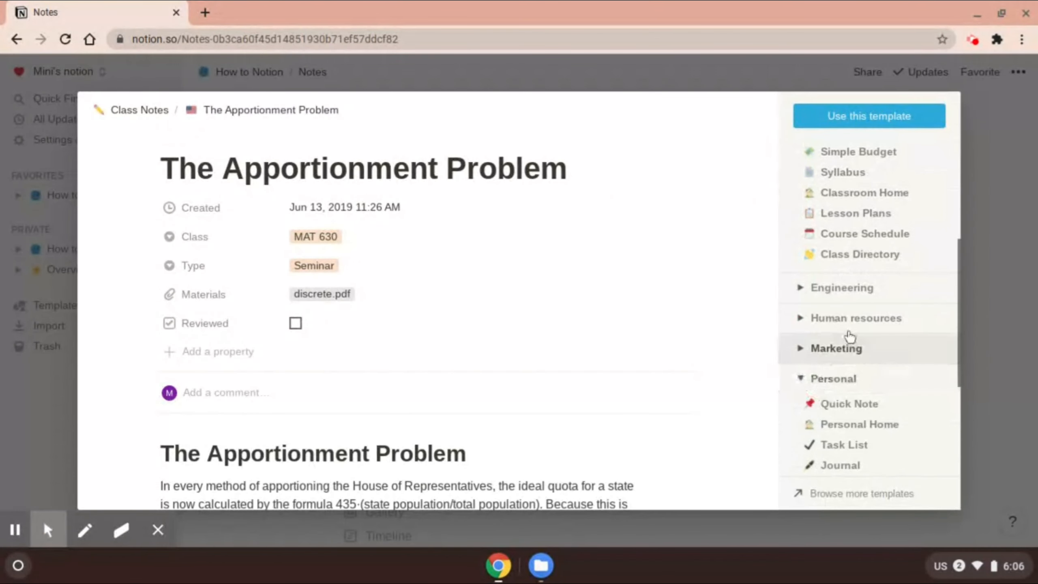
scroll(848, 337, down, 4)
click(832, 264)
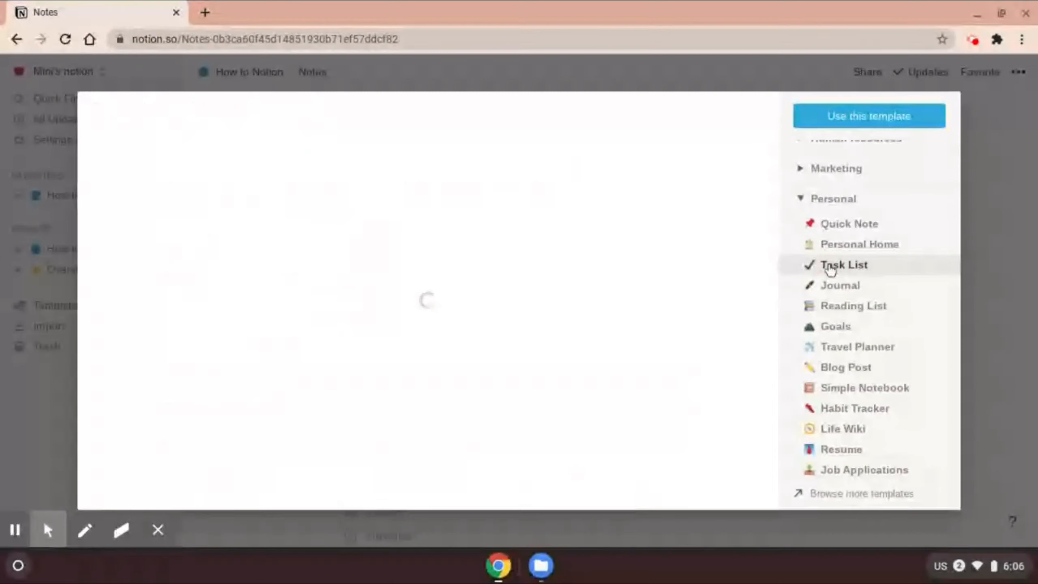
scroll(207, 318, down, 3)
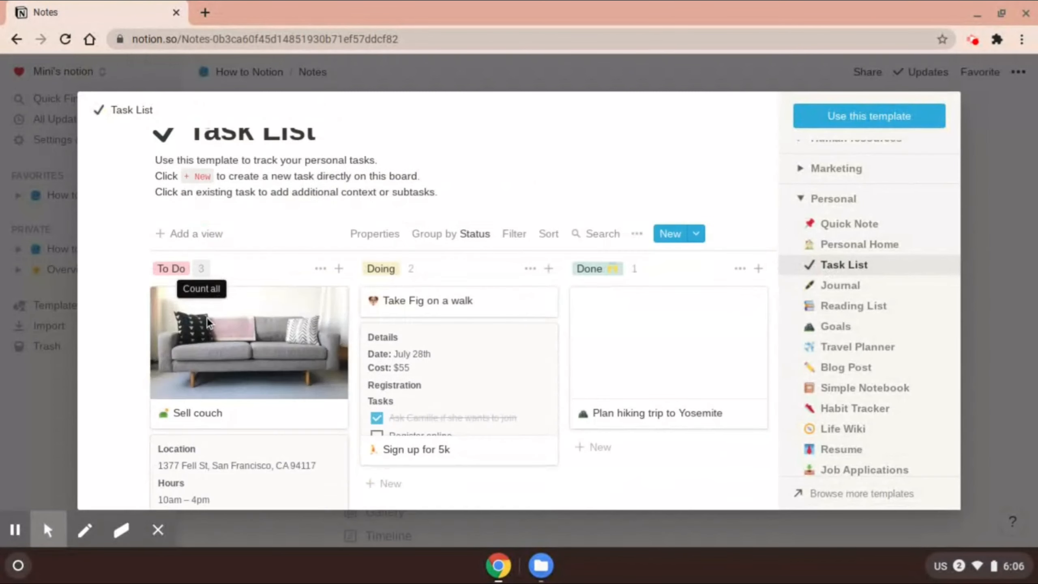
scroll(206, 315, down, 4)
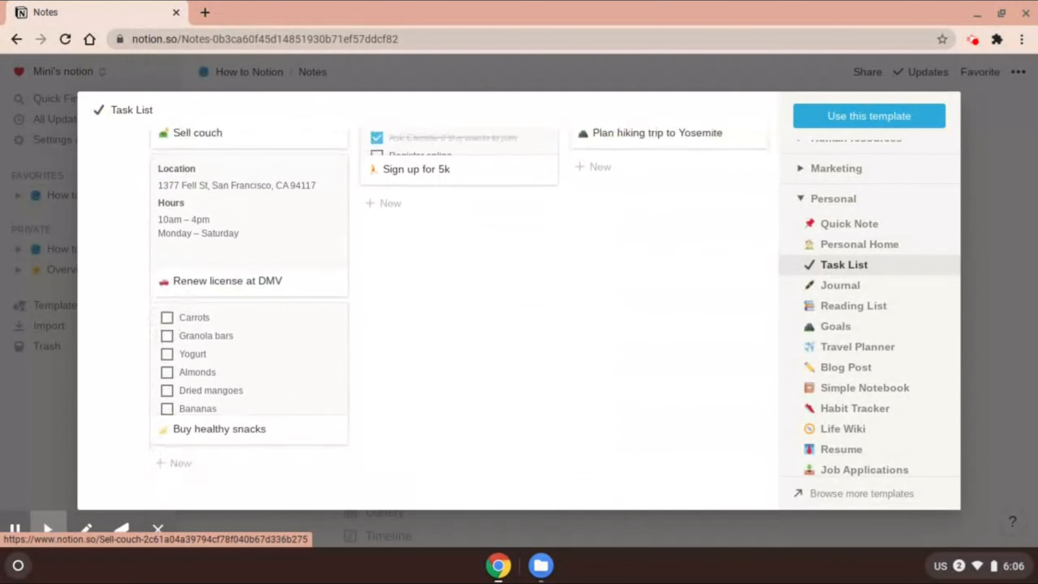
Preview the Journal template and look through its list of sample entries
scroll(206, 315, up, 3)
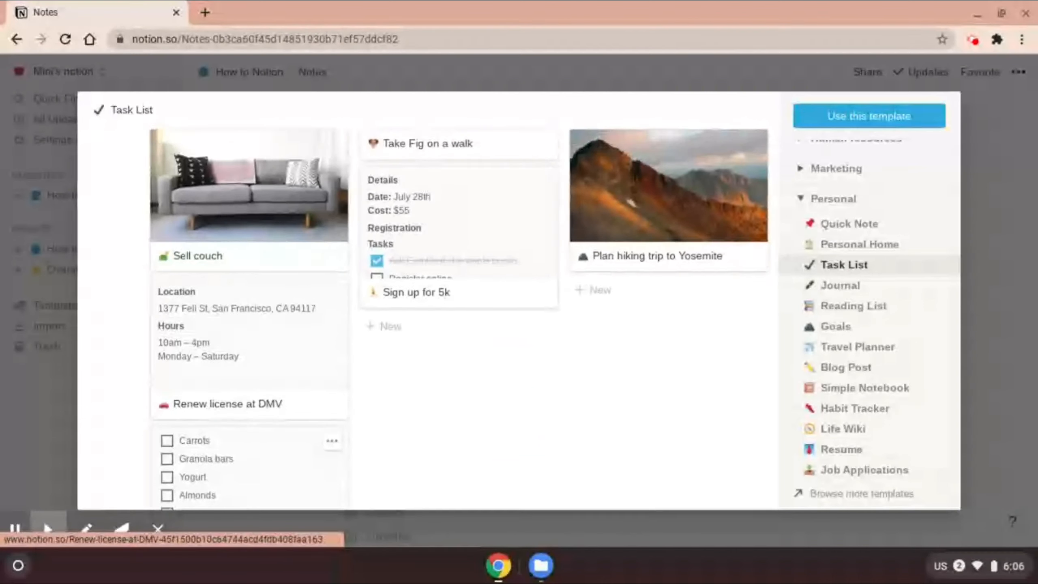
click(857, 294)
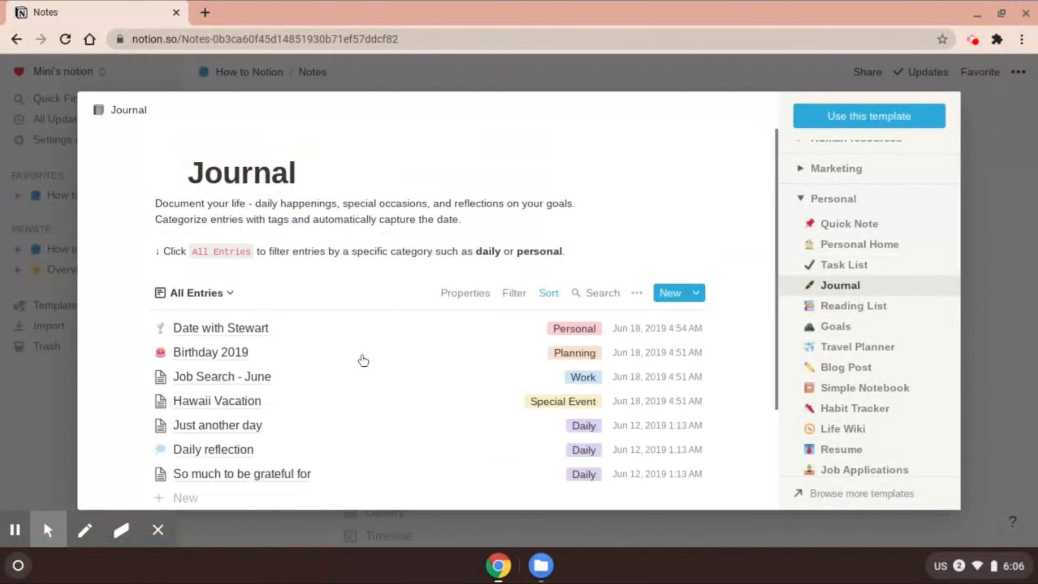
scroll(361, 359, down, 3)
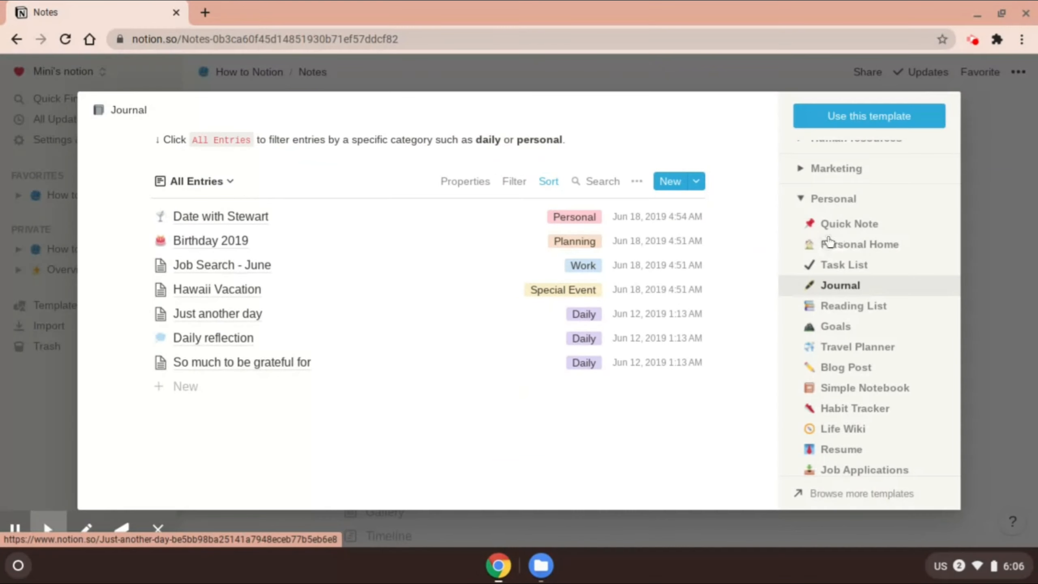
Review the Class Notes template from the Education category, including its table's far columns, and apply it to the Notes page
scroll(830, 329, down, 3)
scroll(845, 329, down, 2)
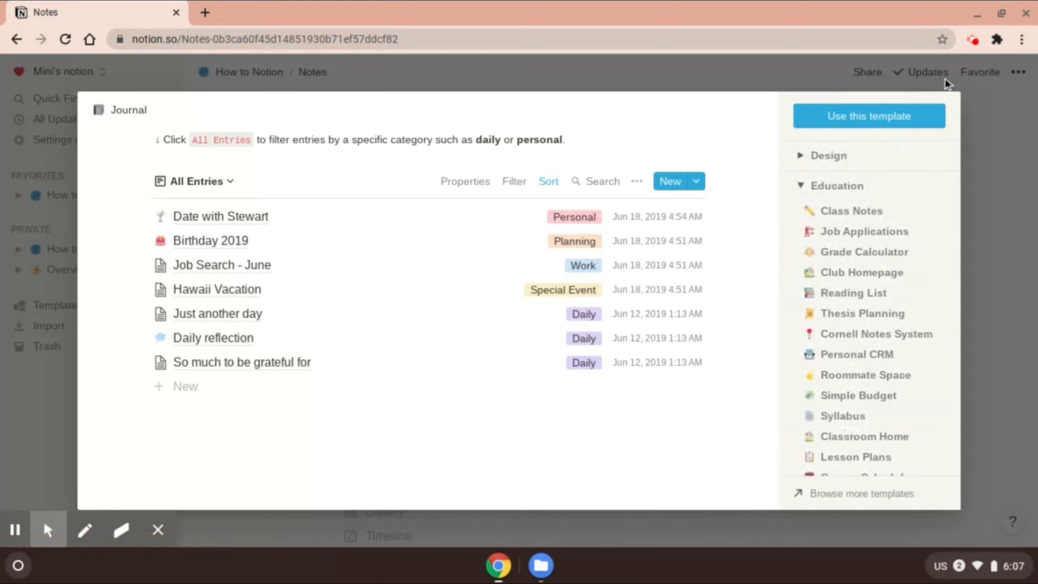
click(878, 212)
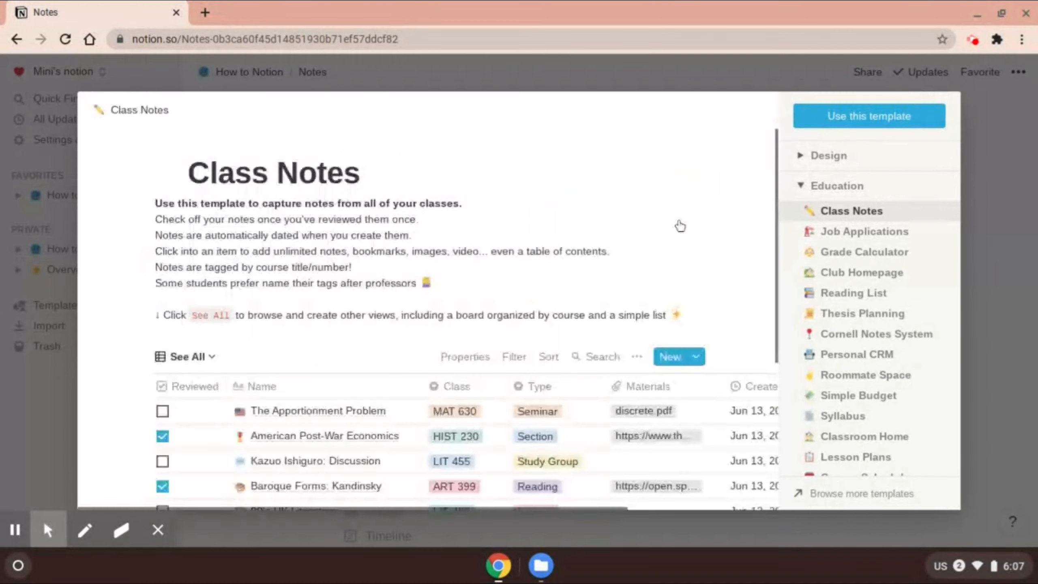
scroll(535, 303, down, 3)
scroll(535, 303, up, 3)
scroll(535, 303, right, 3)
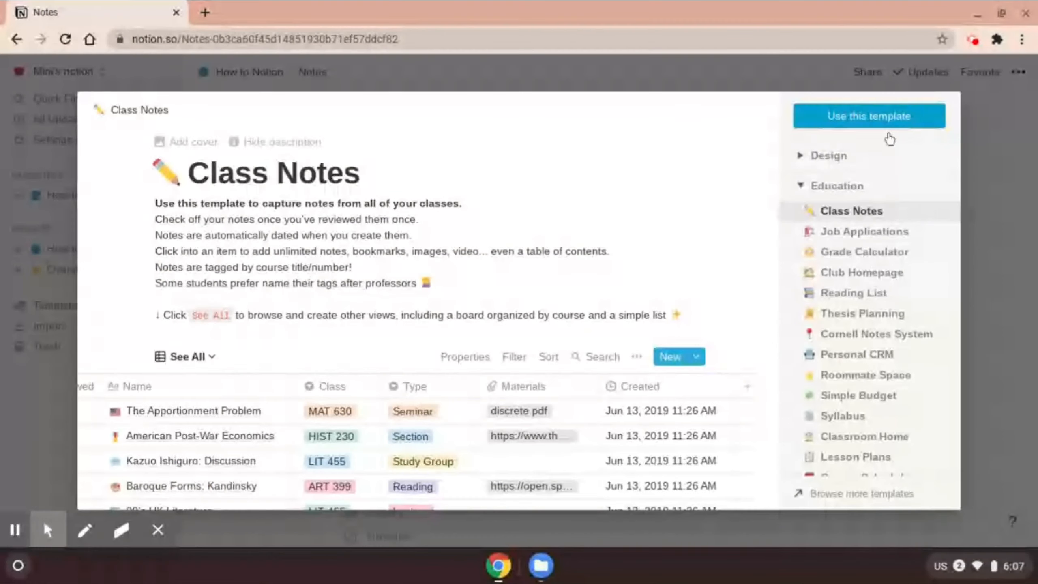
click(853, 118)
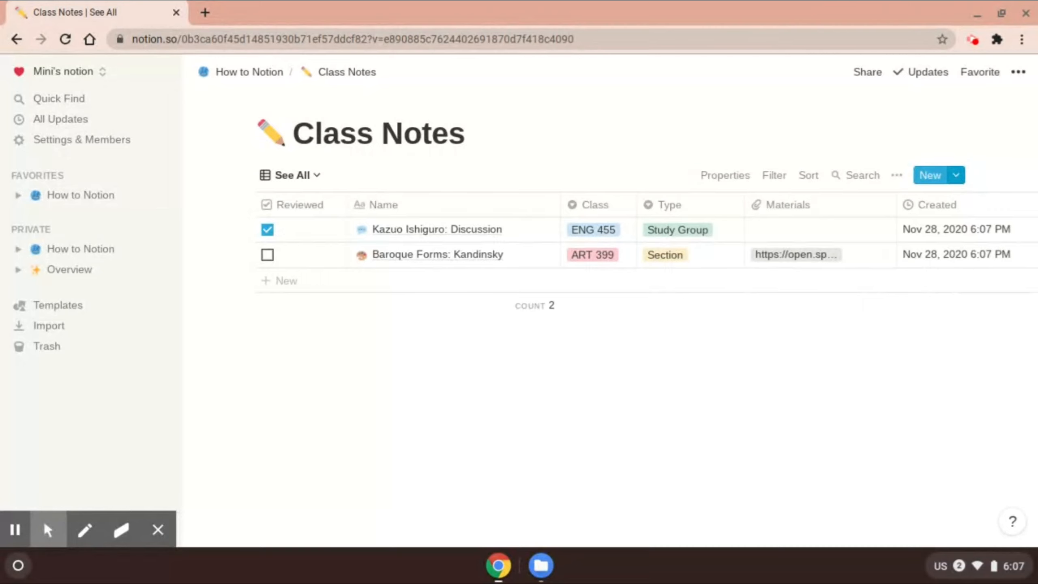
Create a new untitled entry template in the Class Notes database and delete the Class property from it
click(950, 179)
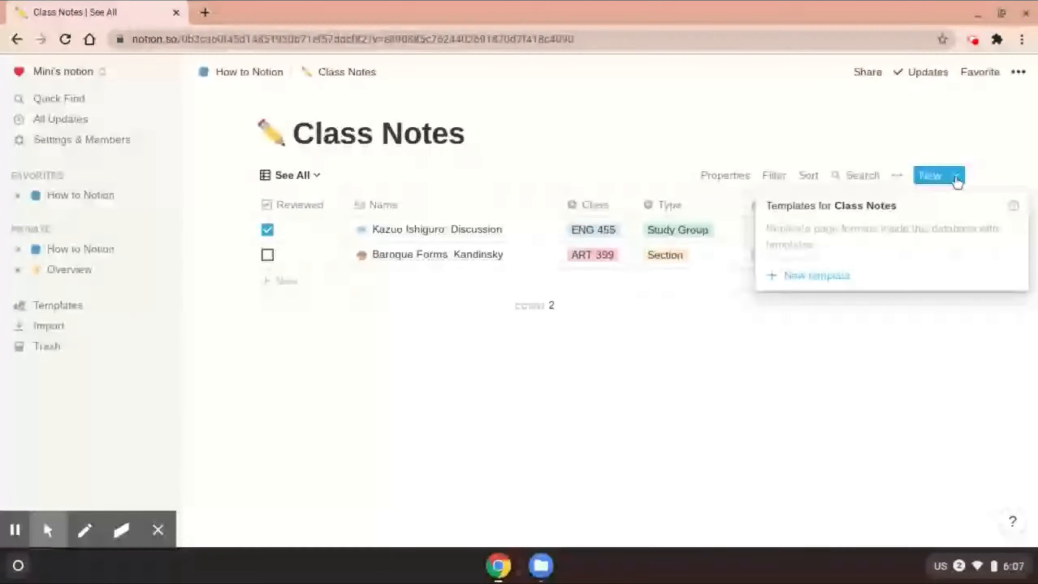
click(784, 272)
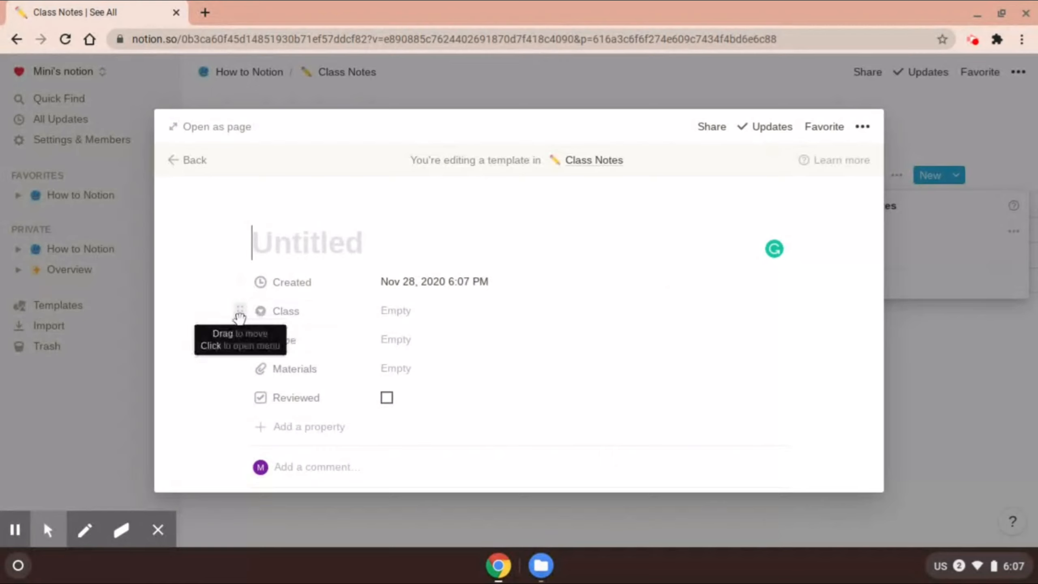
click(241, 311)
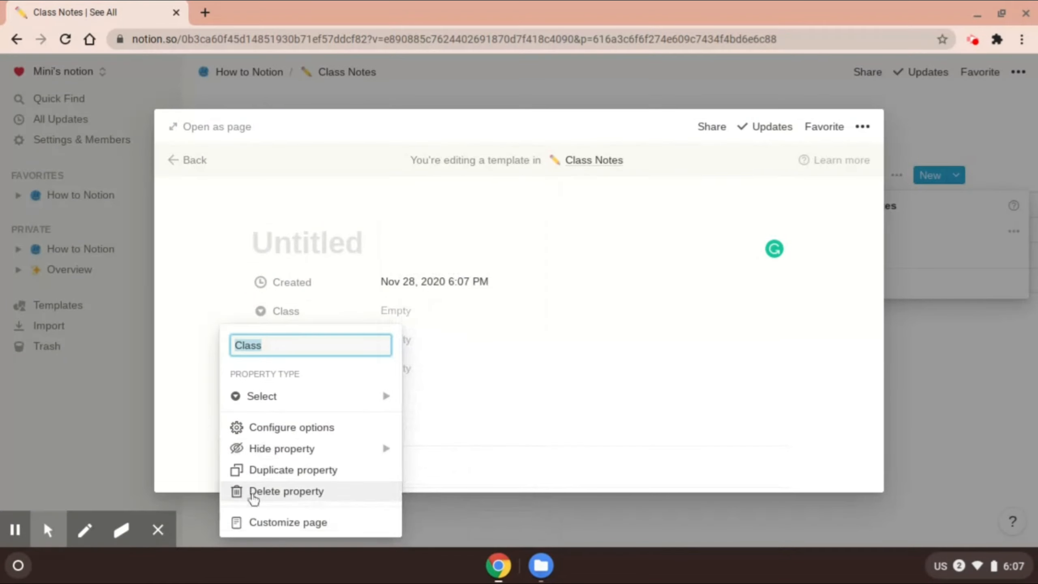
click(251, 492)
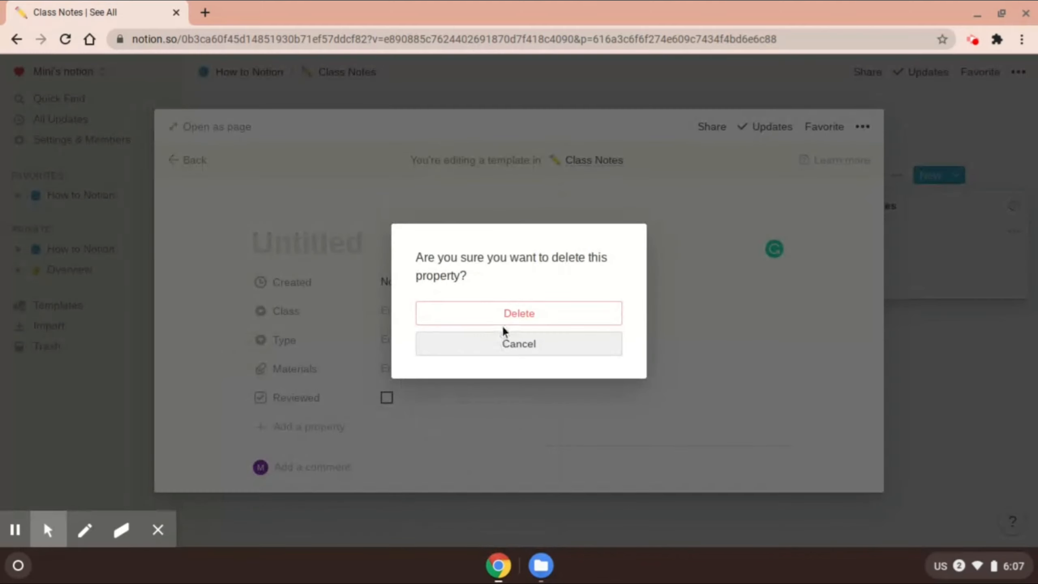
click(531, 314)
click(963, 376)
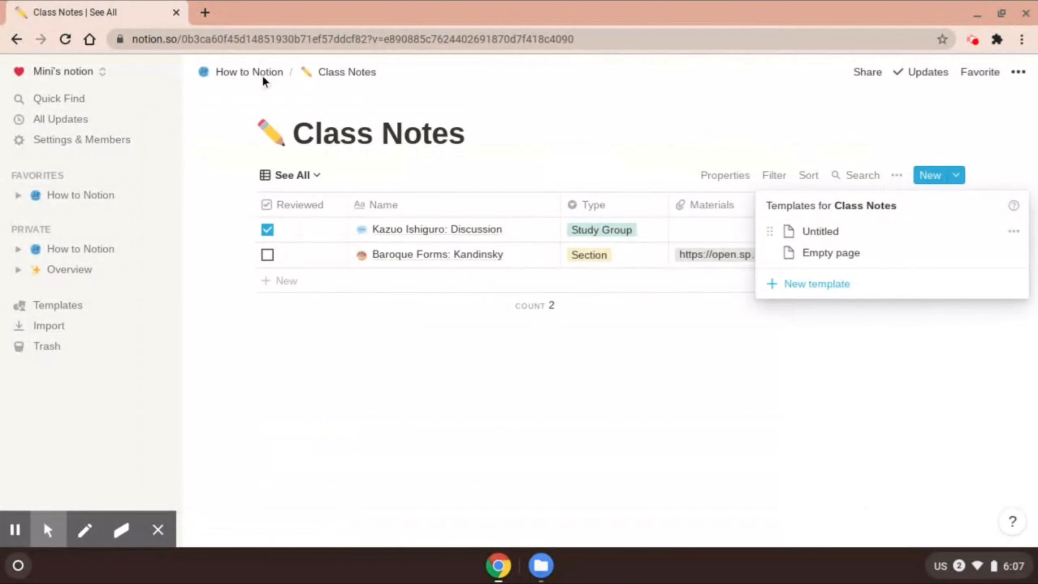
Return to the How to Notion page and insert an inline calendar below the Class Notes sub-page
click(261, 75)
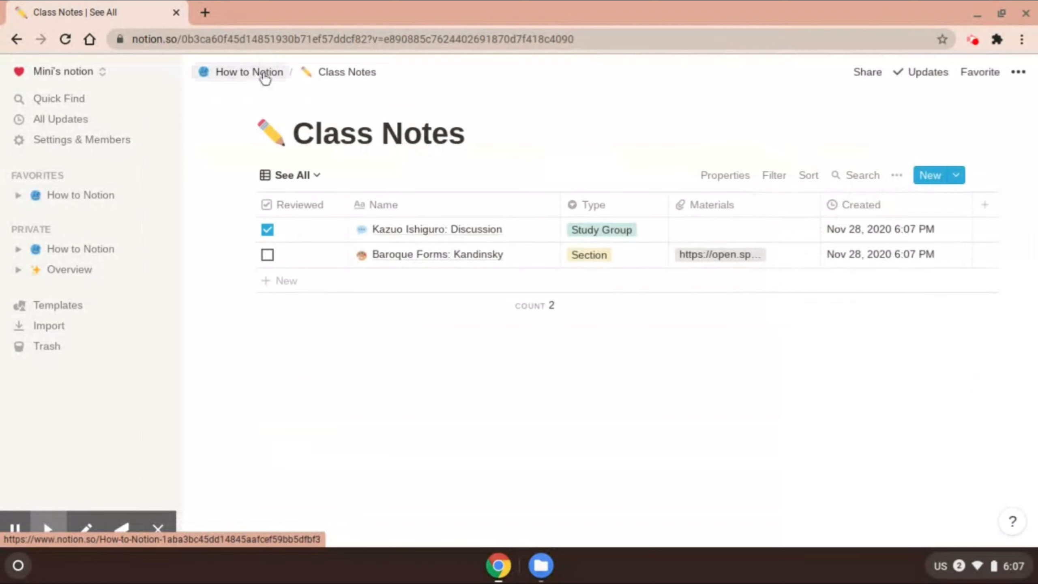
click(263, 75)
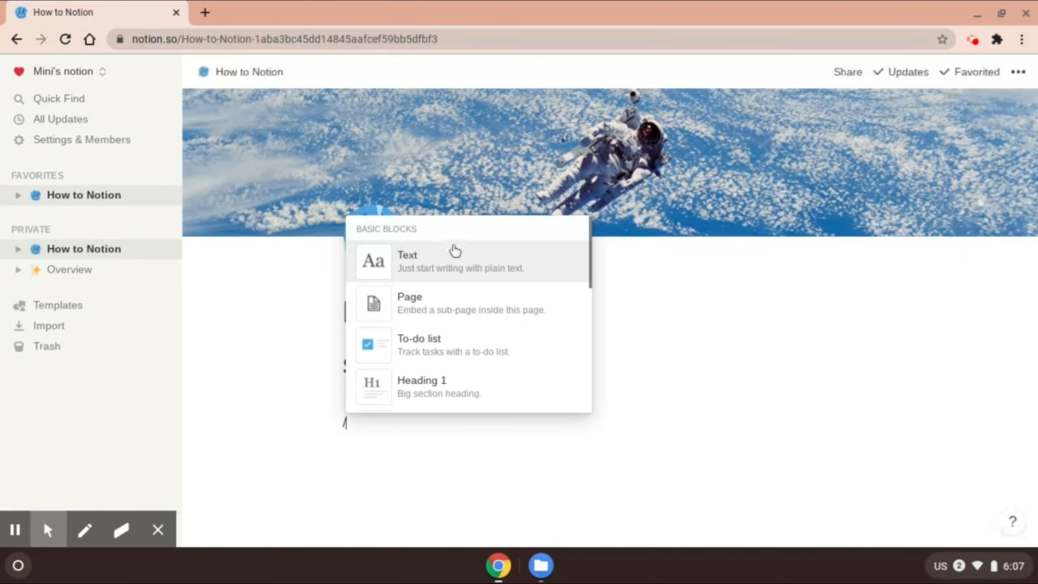
scroll(414, 343, down, 5)
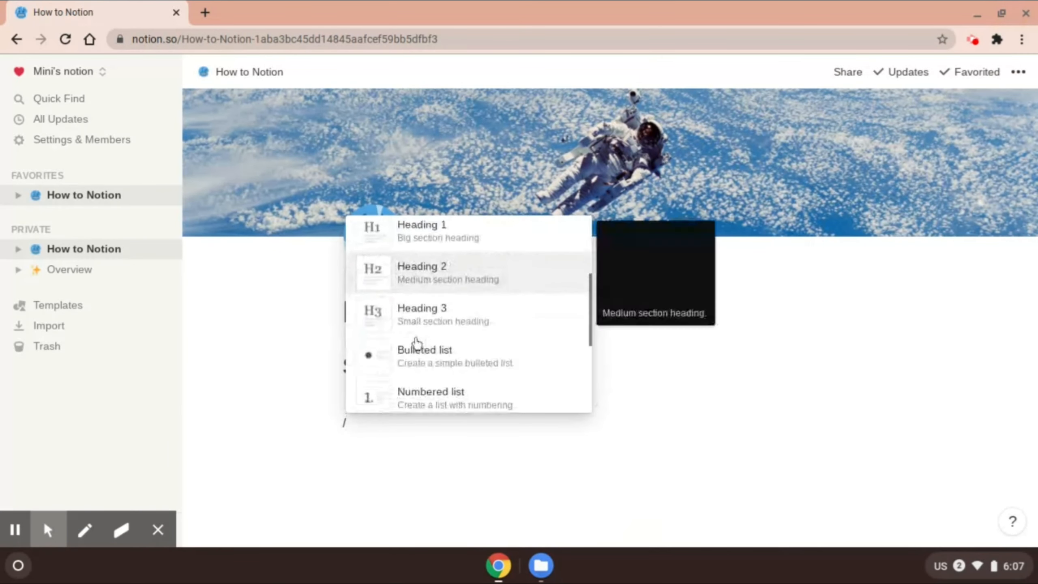
scroll(416, 343, down, 10)
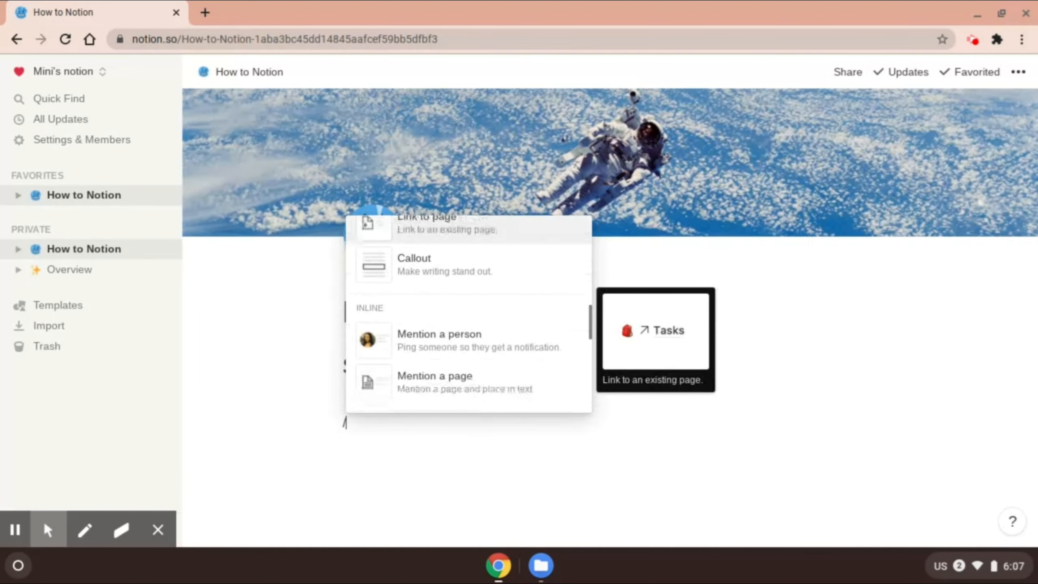
scroll(468, 313, down, 5)
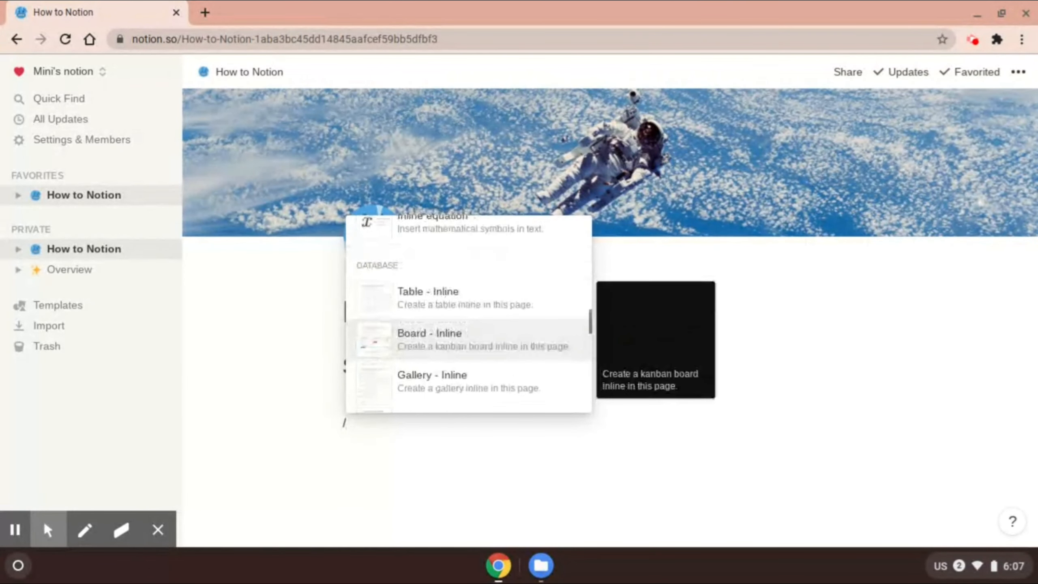
scroll(410, 296, down, 3)
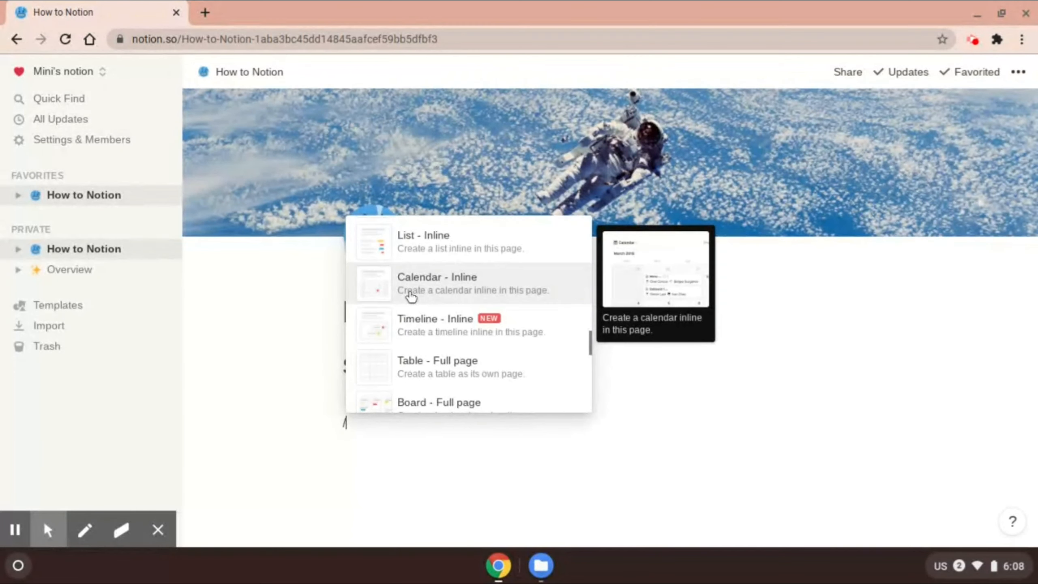
click(410, 297)
scroll(501, 496, down, 9)
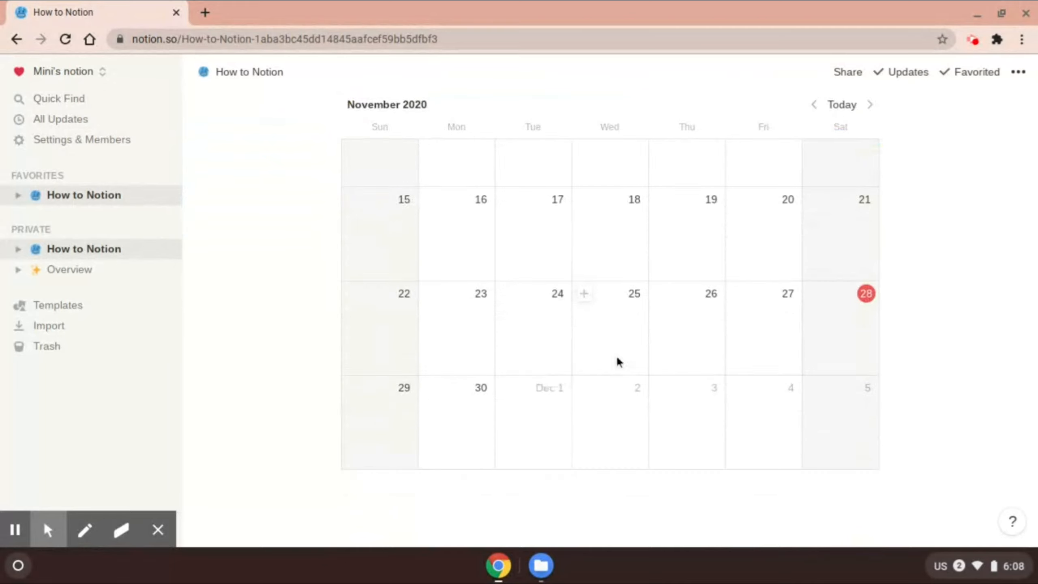
Add a calendar entry titled "CAS video" on November 30, 2020 and review the page with its calendar
click(429, 388)
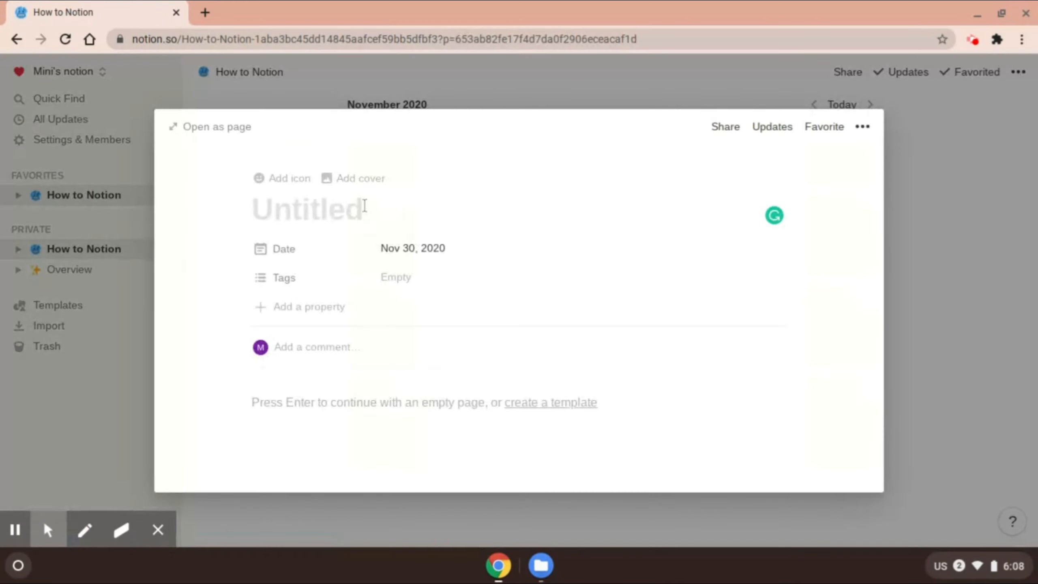
text(CAS )
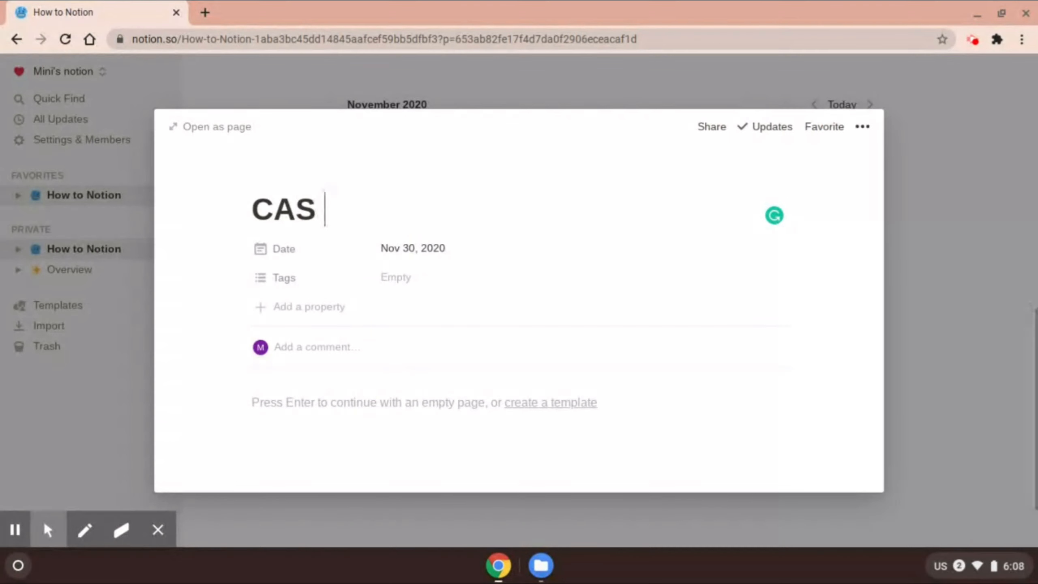
text(video)
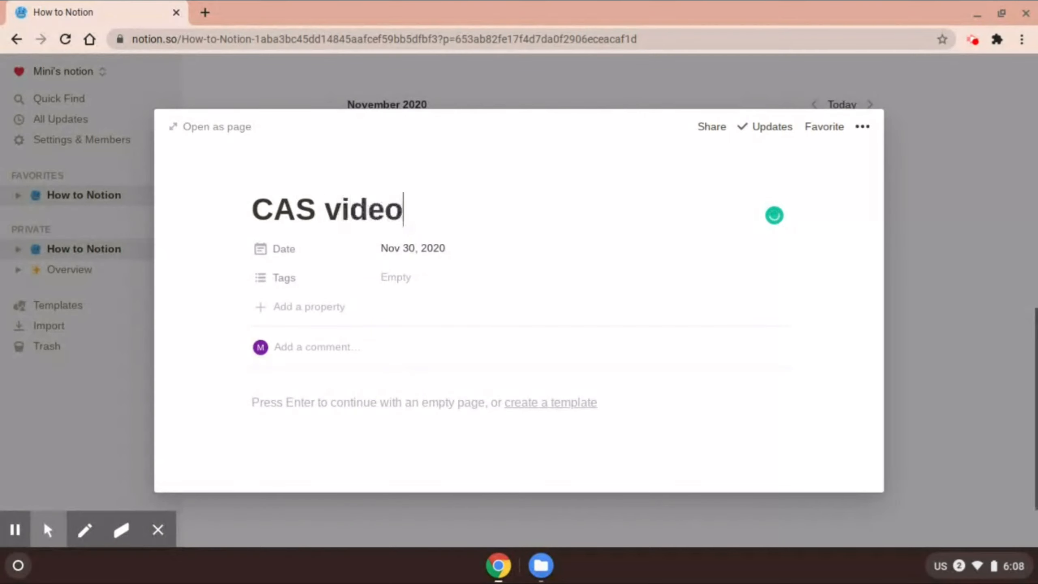
click(954, 276)
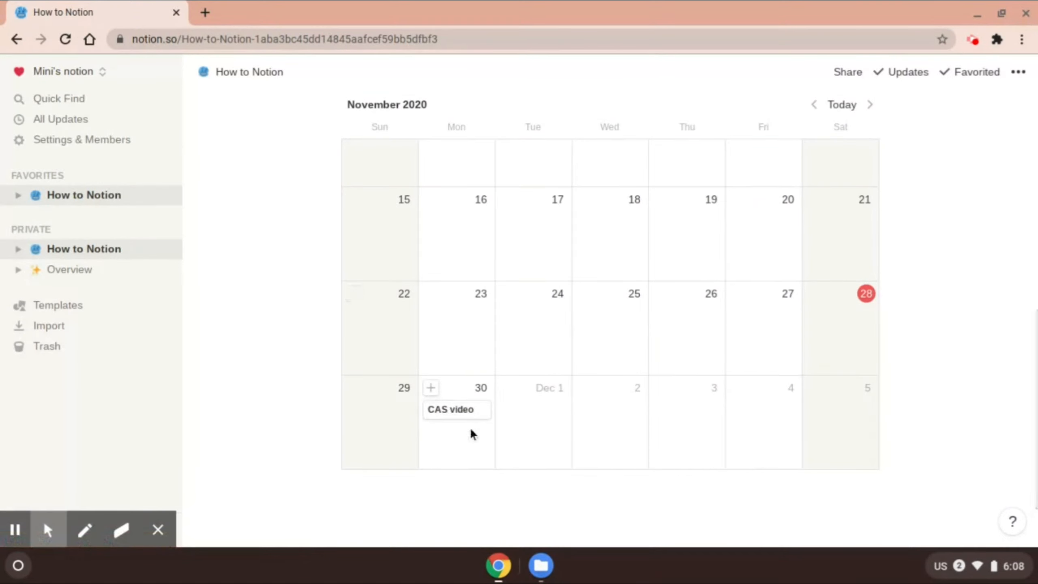
scroll(466, 421, up, 3)
scroll(465, 419, down, 4)
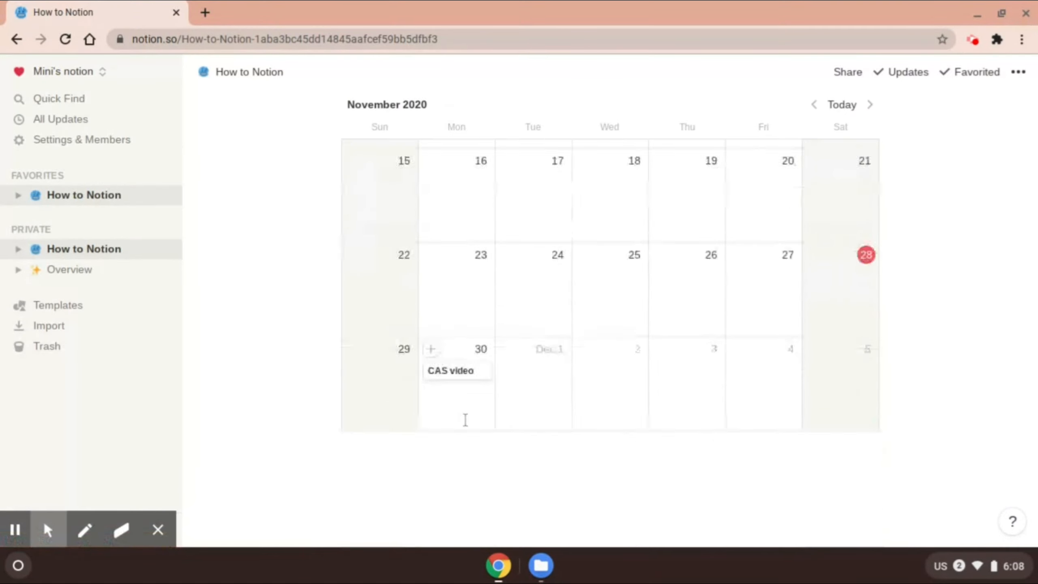
scroll(465, 419, down, 1)
scroll(465, 419, up, 8)
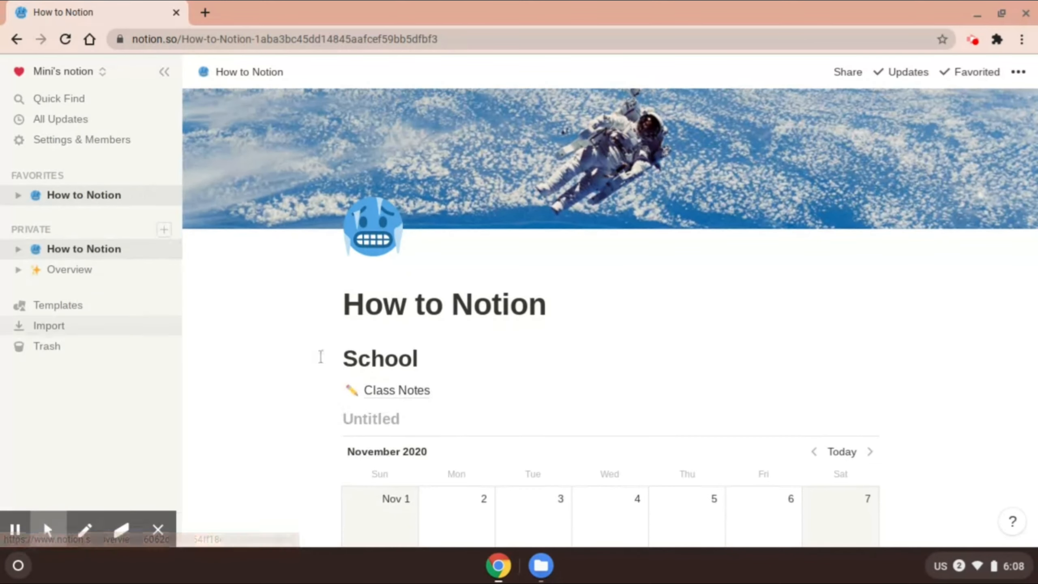
Examine the Overview page as a finished example, including its section links and its November 2020 calendar
click(81, 271)
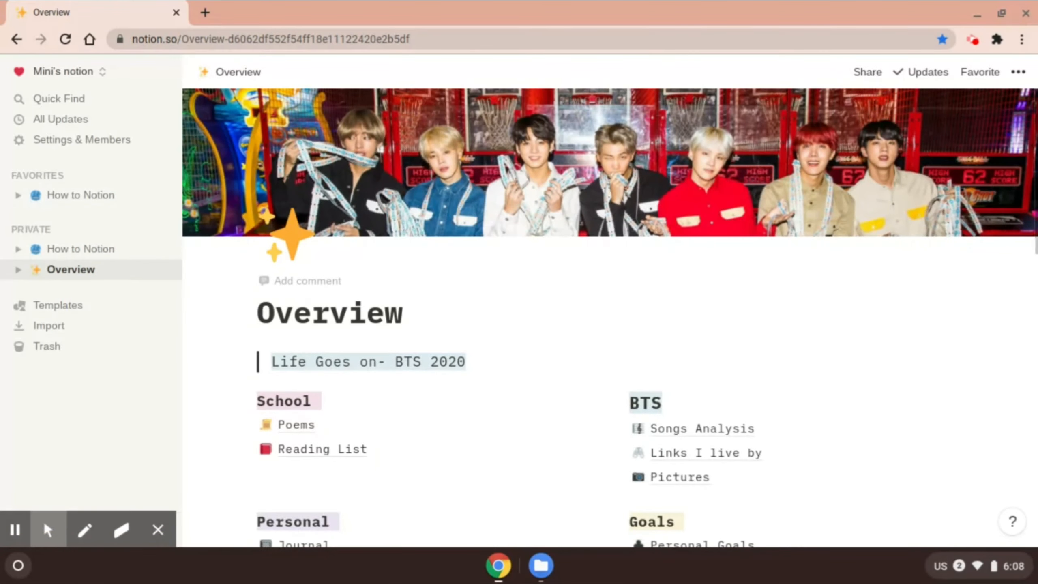
scroll(583, 300, down, 8)
scroll(607, 351, down, 8)
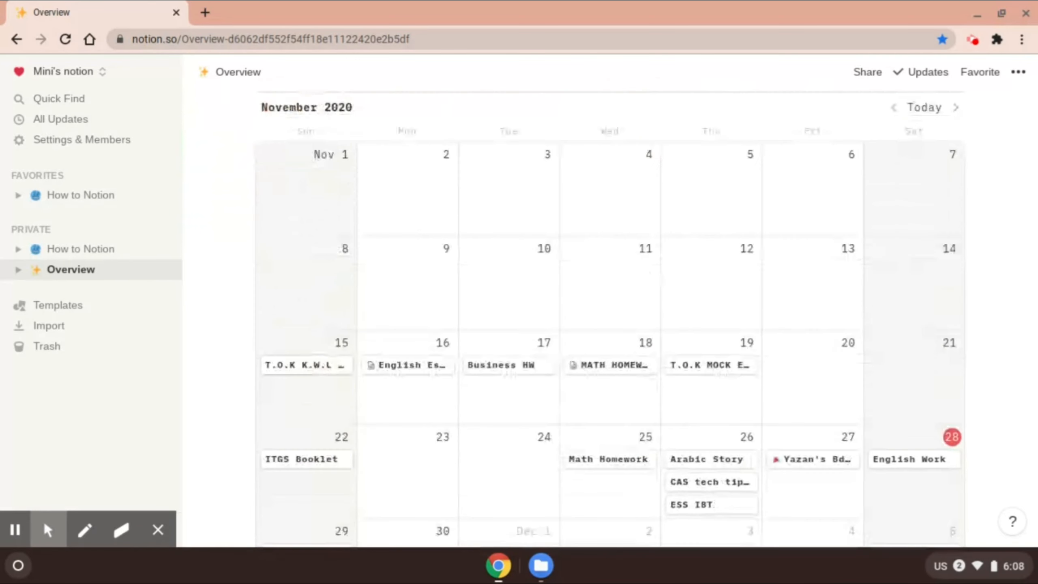
scroll(607, 351, up, 16)
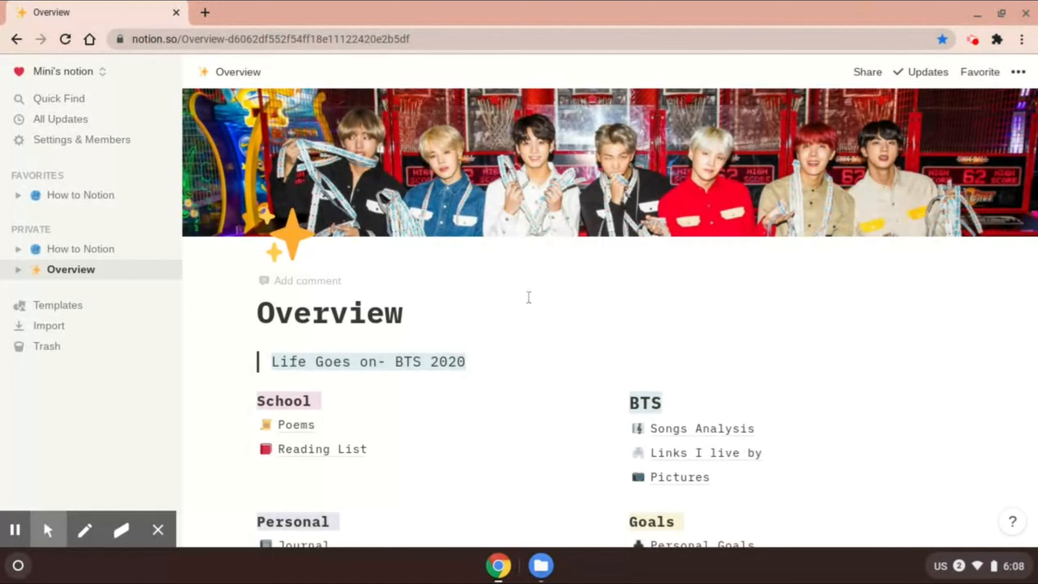
Compare the workspace's subscription plans in the settings, including the usage limits and collaboration features of Personal Pro
click(66, 149)
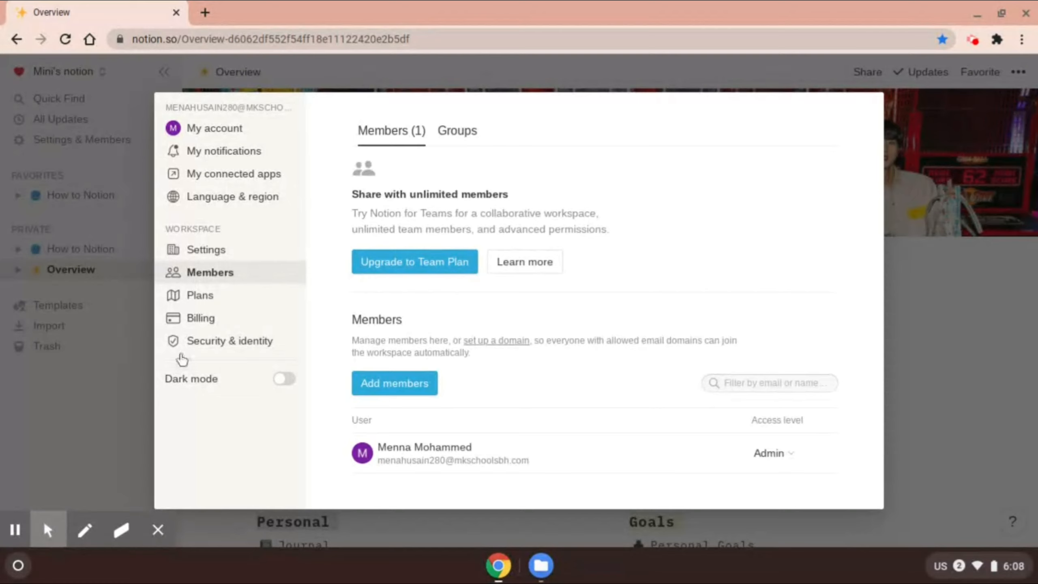
click(239, 302)
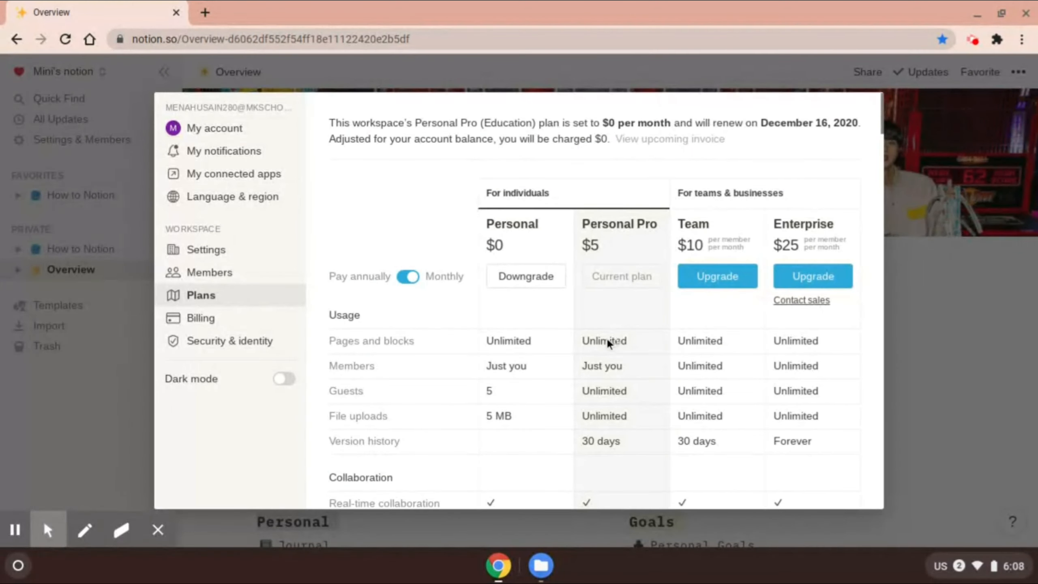
mouse_move(612, 404)
scroll(612, 410, down, 1)
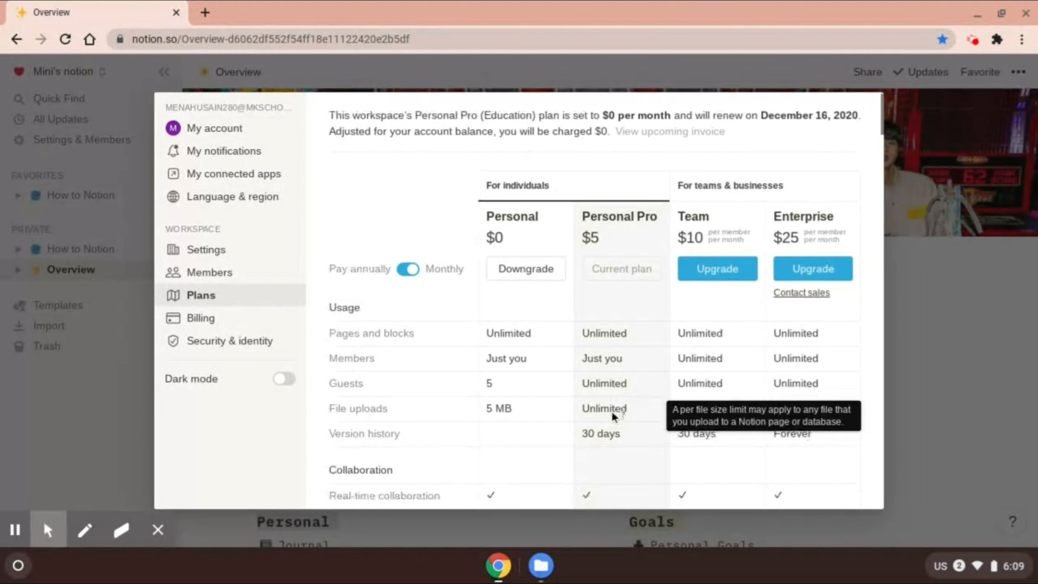
scroll(612, 411, down, 1)
scroll(621, 452, down, 1)
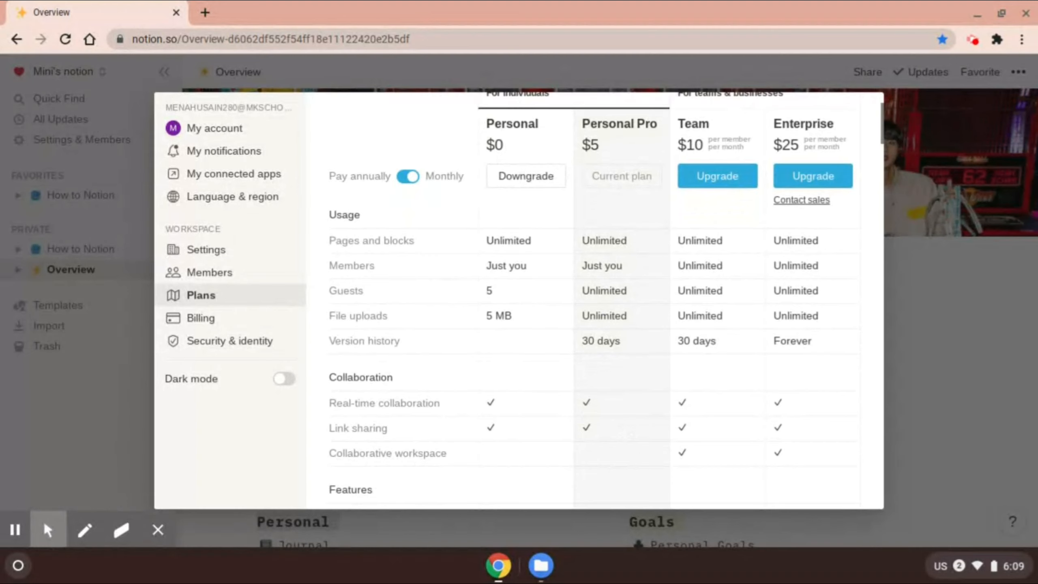
click(922, 337)
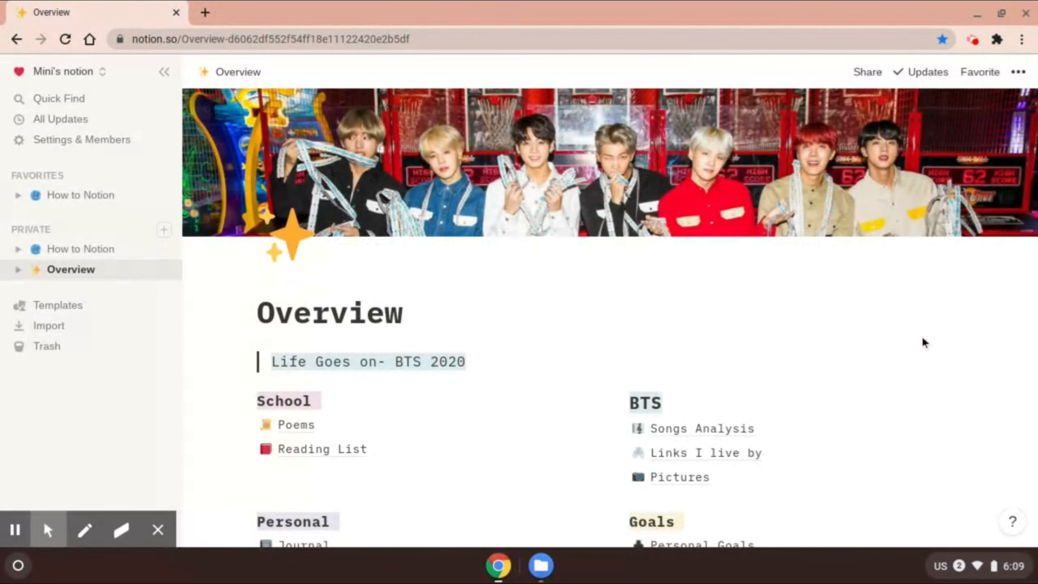
Return to the How to Notion page and dismiss the recording time limit notice
click(54, 248)
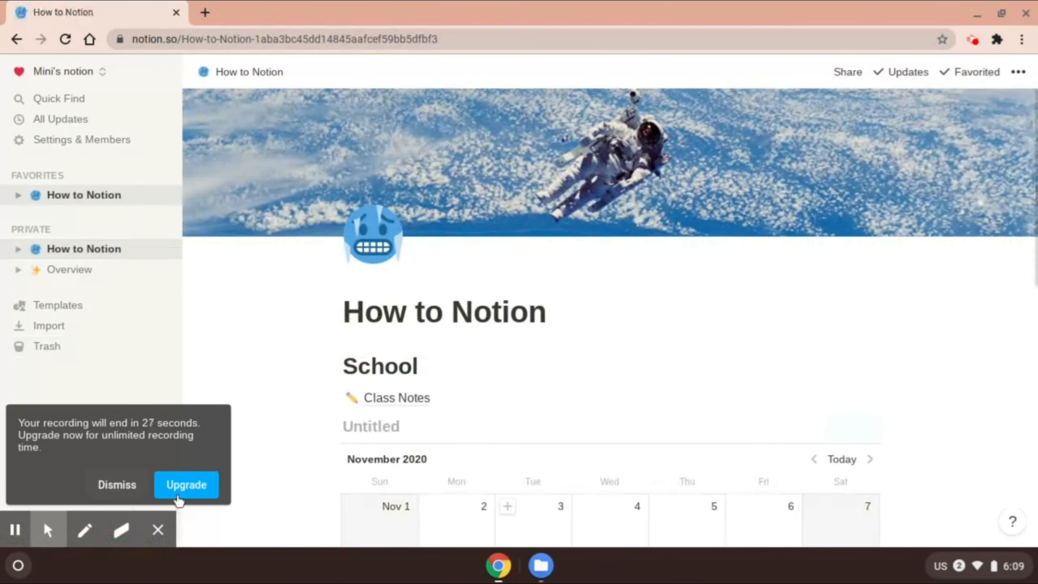
click(116, 486)
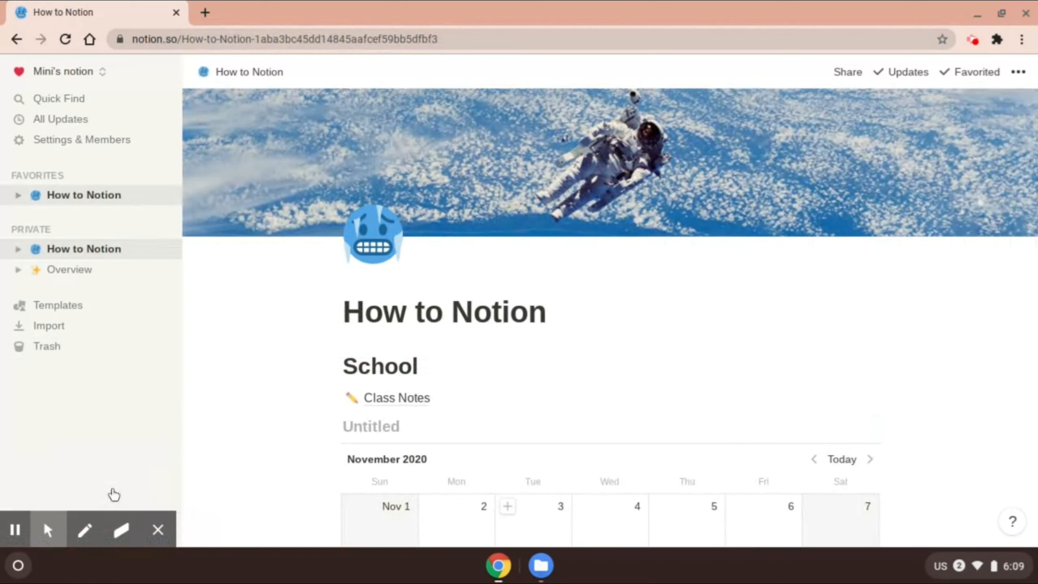